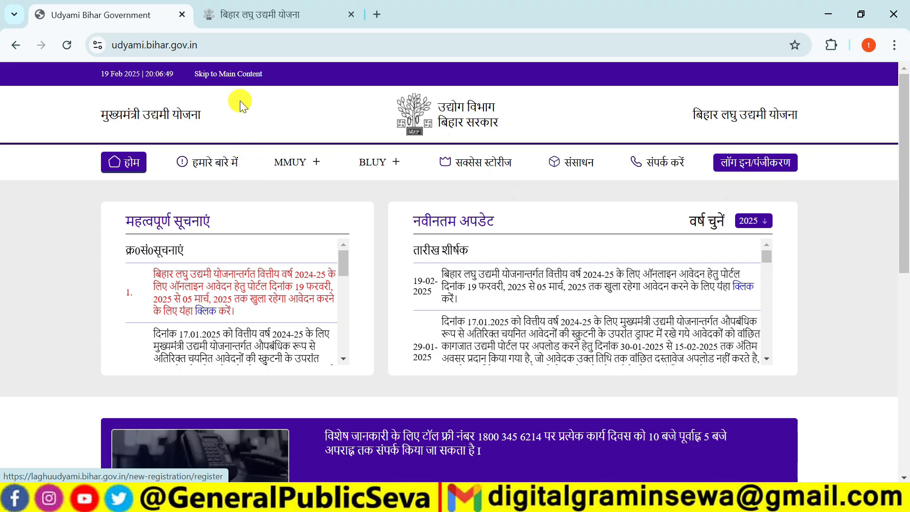
Switch to the laghuudyami registration form tab and choose पुरुष as the gender (लिंग)
{"action": "key", "text": "ctrl+Tab"}
{"action": "scroll", "coordinate": [514, 237], "scroll_direction": "down", "scroll_amount": 1}
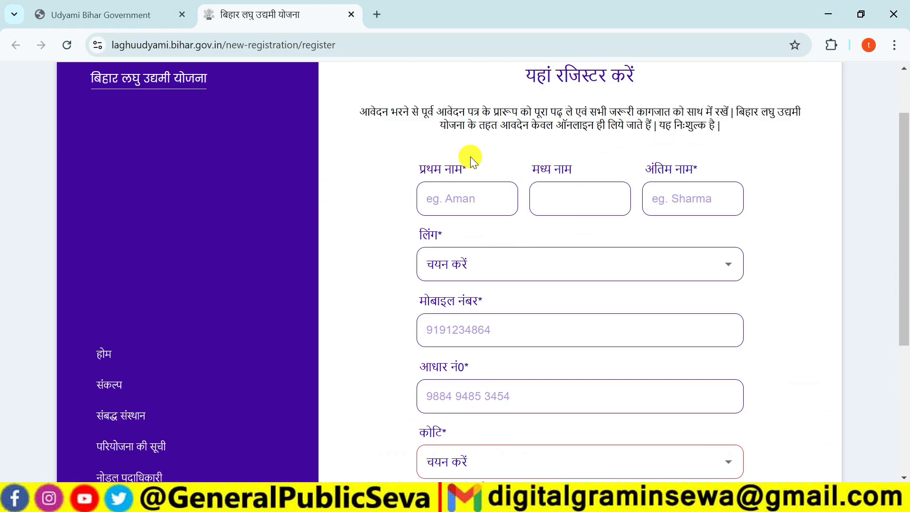
{"action": "scroll", "coordinate": [568, 190], "scroll_direction": "down", "scroll_amount": 1}
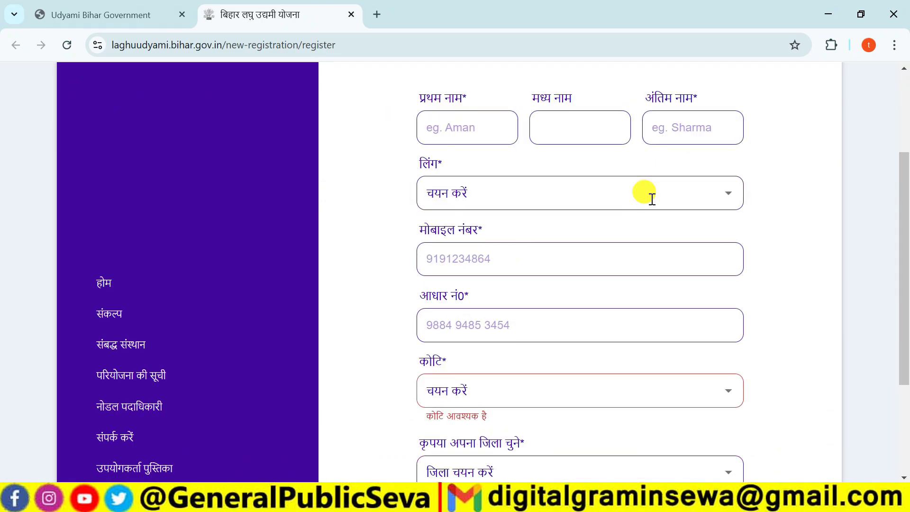
{"action": "scroll", "coordinate": [652, 199], "scroll_direction": "up", "scroll_amount": 1}
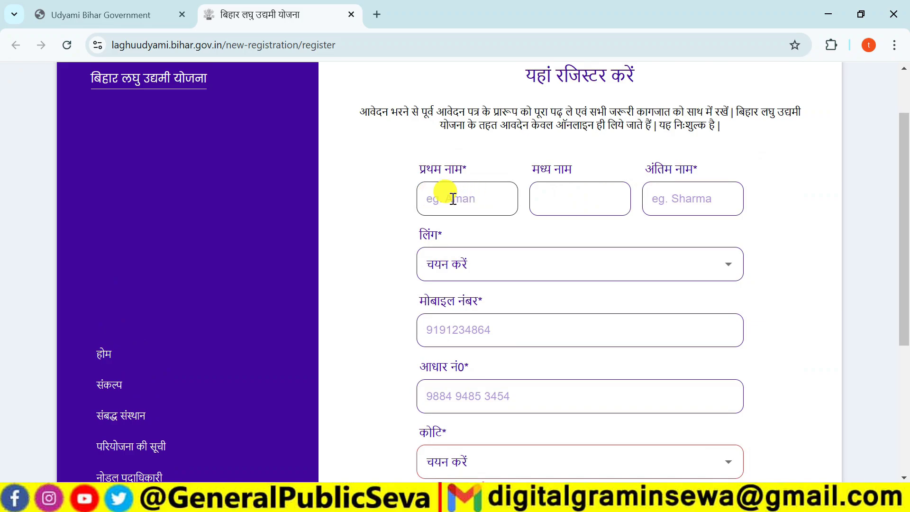
{"action": "left_click", "coordinate": [457, 201]}
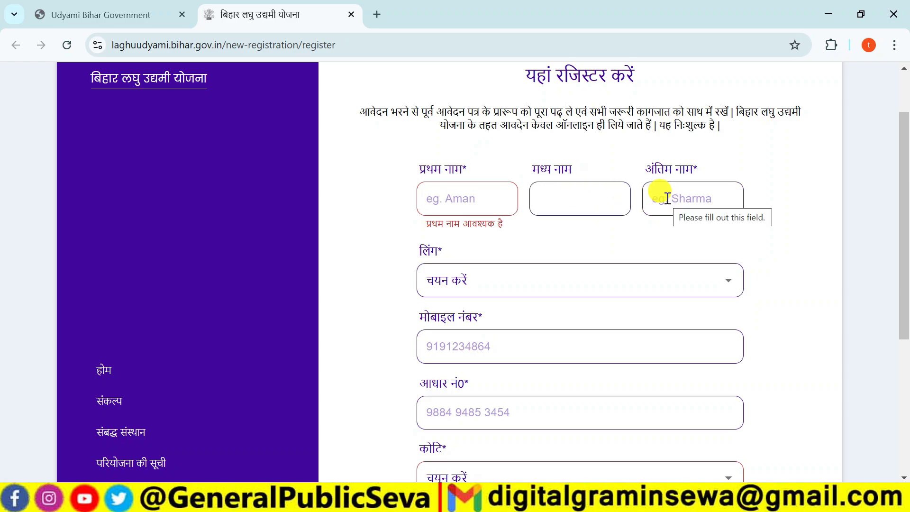
{"action": "scroll", "coordinate": [441, 237], "scroll_direction": "down", "scroll_amount": 1}
{"action": "left_click", "coordinate": [451, 208]}
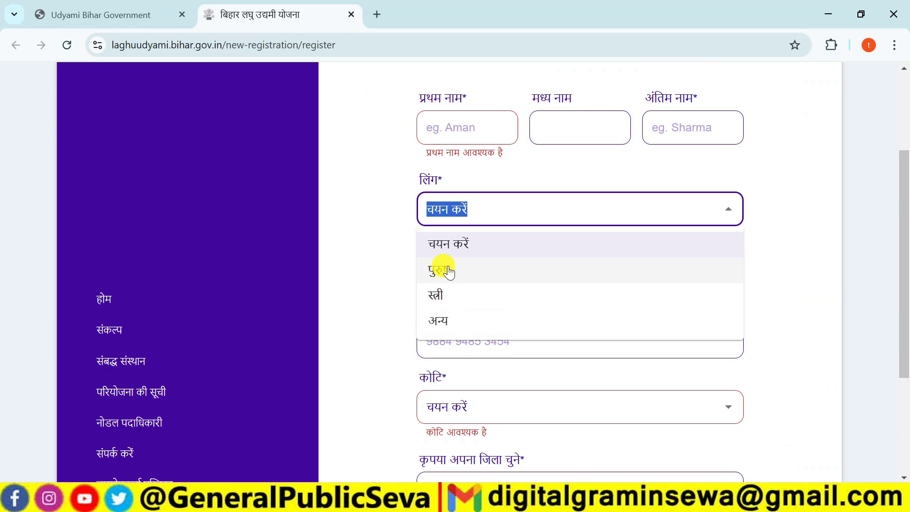
{"action": "left_click", "coordinate": [448, 271]}
{"action": "scroll", "coordinate": [462, 211], "scroll_direction": "down", "scroll_amount": 1}
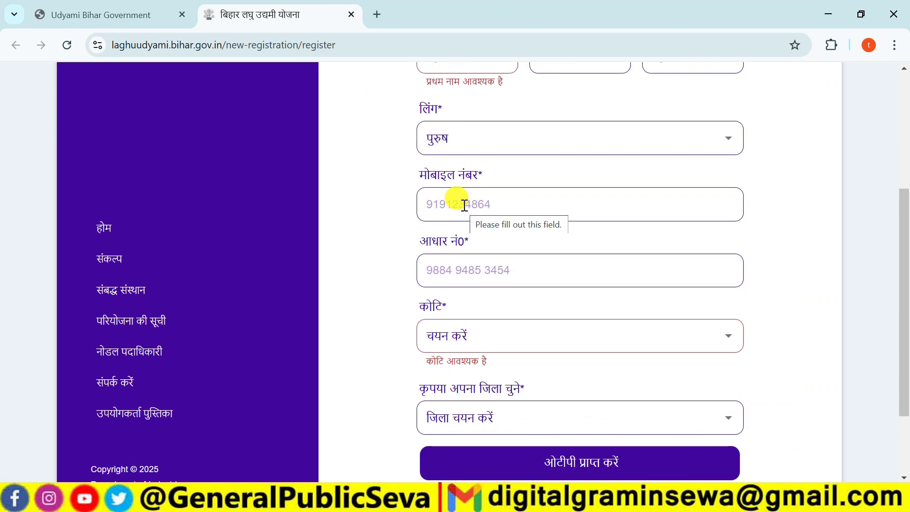
{"action": "scroll", "coordinate": [435, 254], "scroll_direction": "down", "scroll_amount": 1}
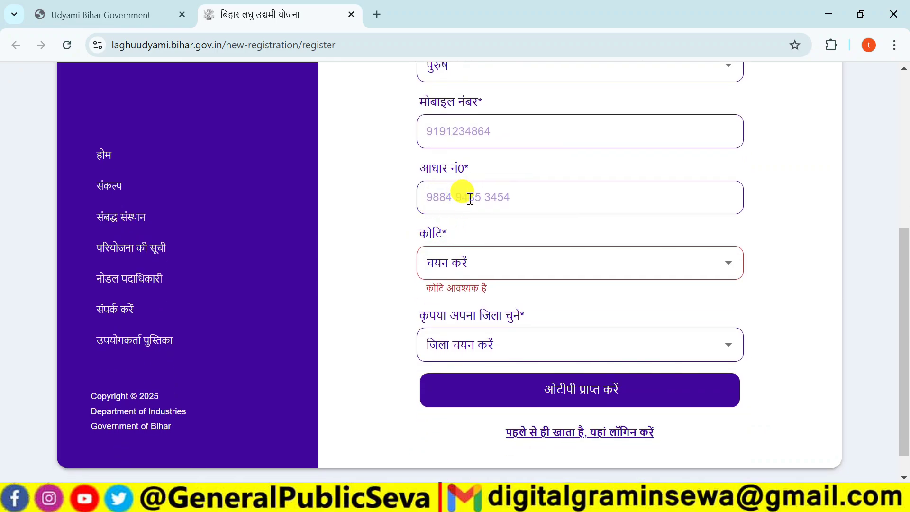
{"action": "scroll", "coordinate": [469, 198], "scroll_direction": "down", "scroll_amount": 1}
Set the category (कोटि) to अति पिछड़ा वर्ग (EBC) and the district (जिला) to Saharsa
{"action": "left_click", "coordinate": [449, 233]}
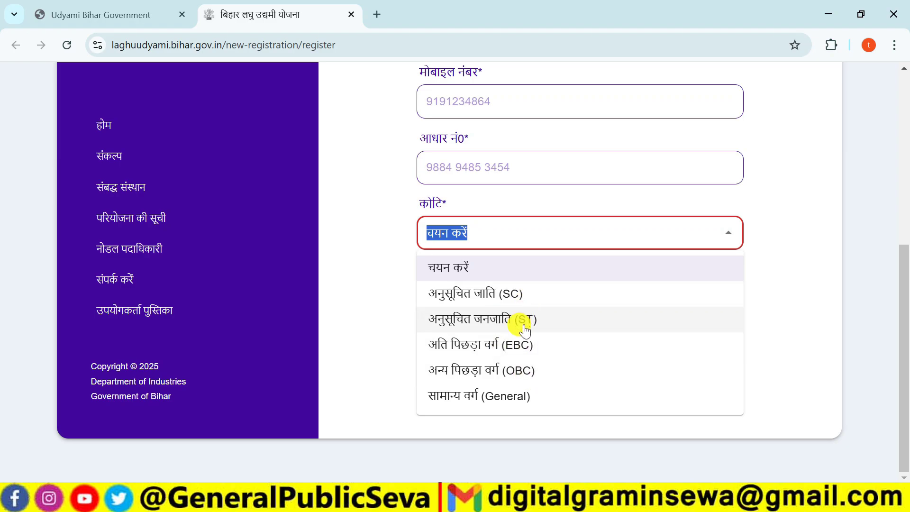
{"action": "left_click", "coordinate": [512, 345]}
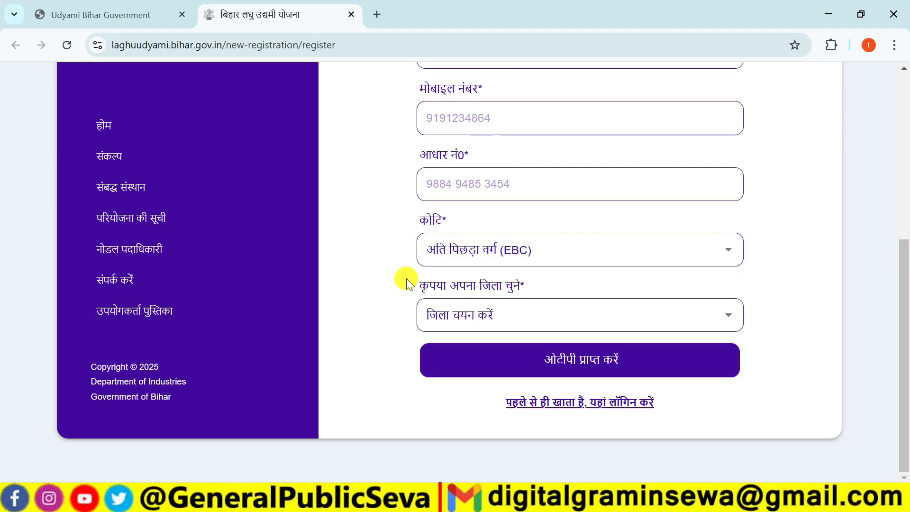
{"action": "left_click", "coordinate": [467, 315]}
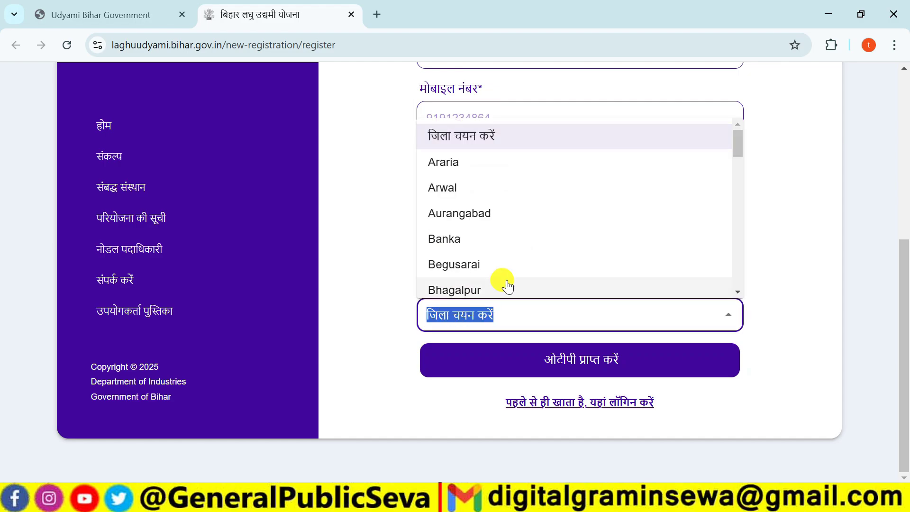
{"action": "scroll", "coordinate": [486, 211], "scroll_direction": "down", "scroll_amount": 12}
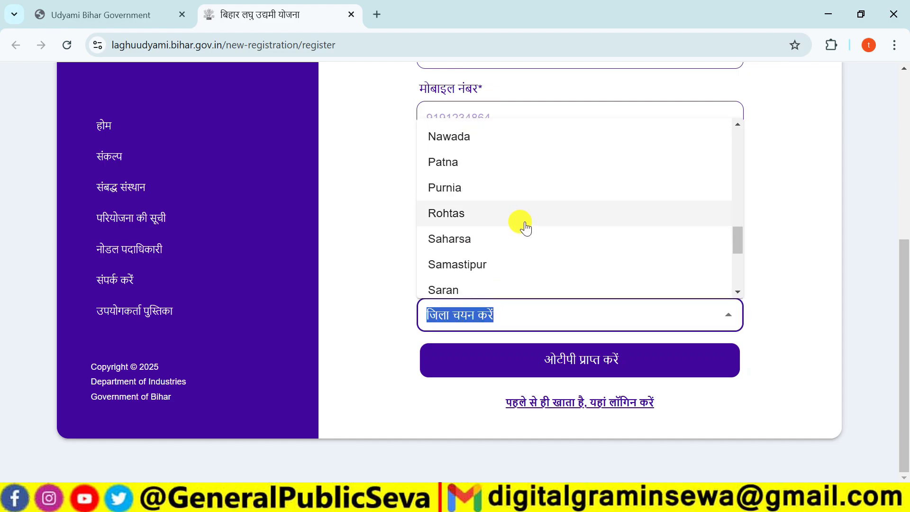
{"action": "left_click", "coordinate": [454, 239]}
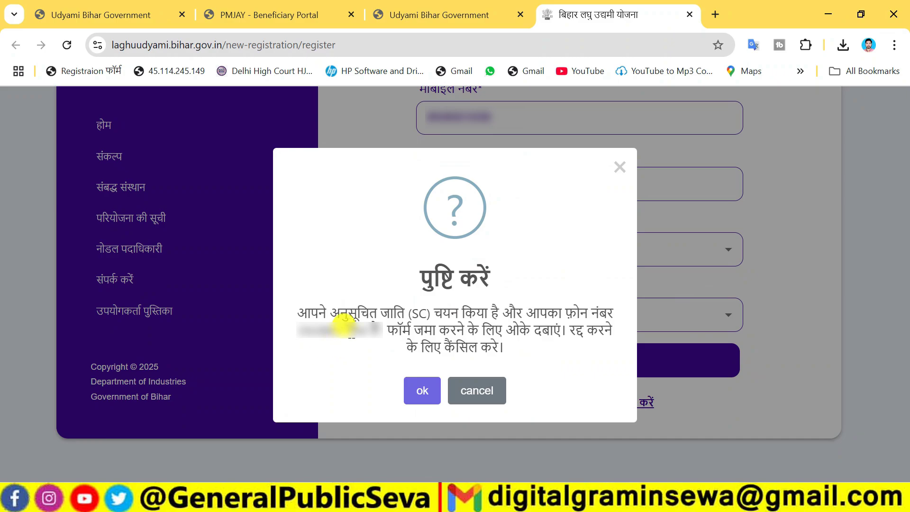
Confirm the registration, then enter and verify the received OTP to reach the आवेदन-प्रपत्र form
{"action": "left_click", "coordinate": [422, 395]}
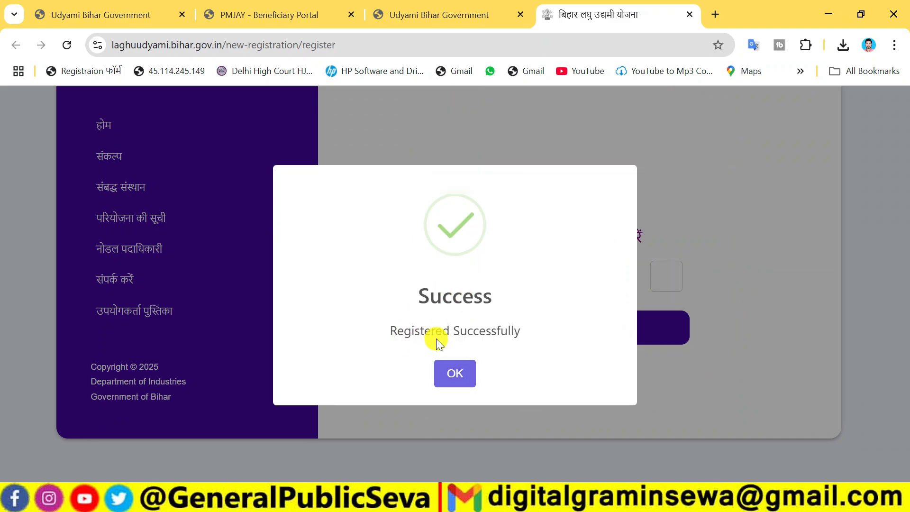
{"action": "left_click", "coordinate": [457, 374]}
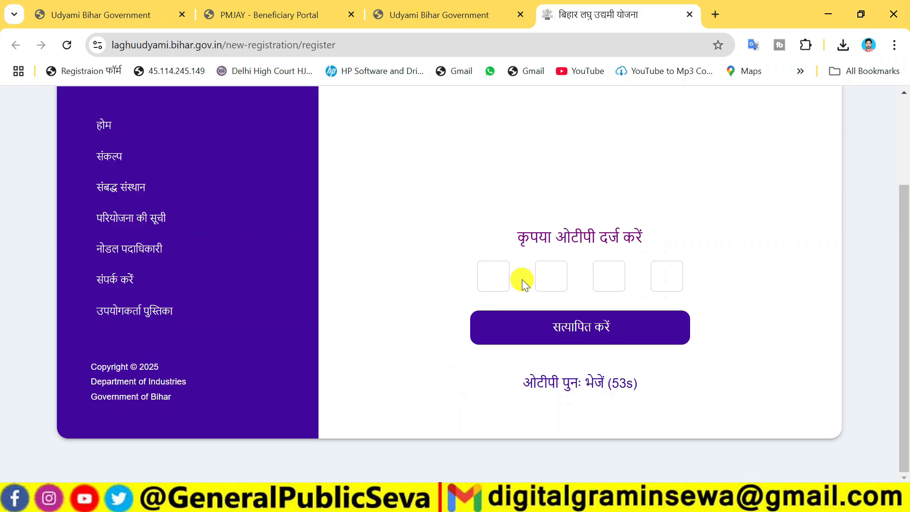
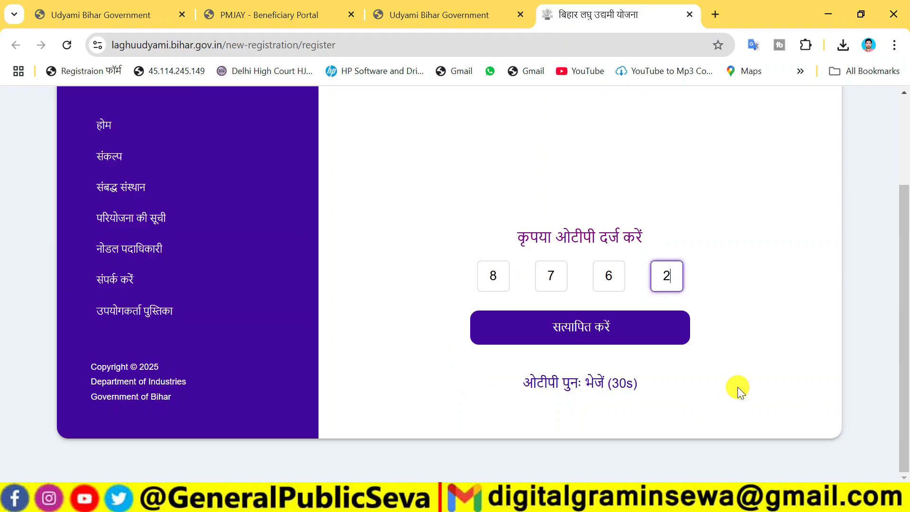
{"action": "left_click", "coordinate": [738, 387]}
{"action": "left_click", "coordinate": [573, 329]}
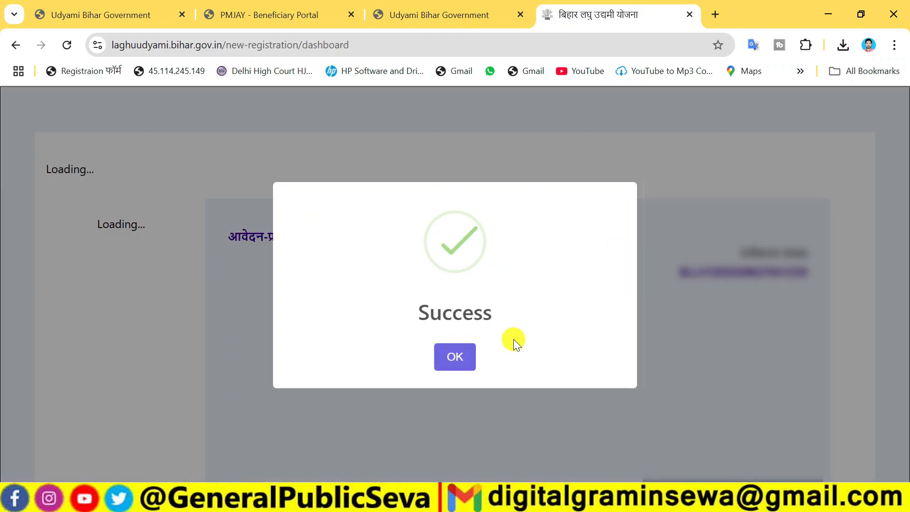
{"action": "left_click", "coordinate": [450, 363]}
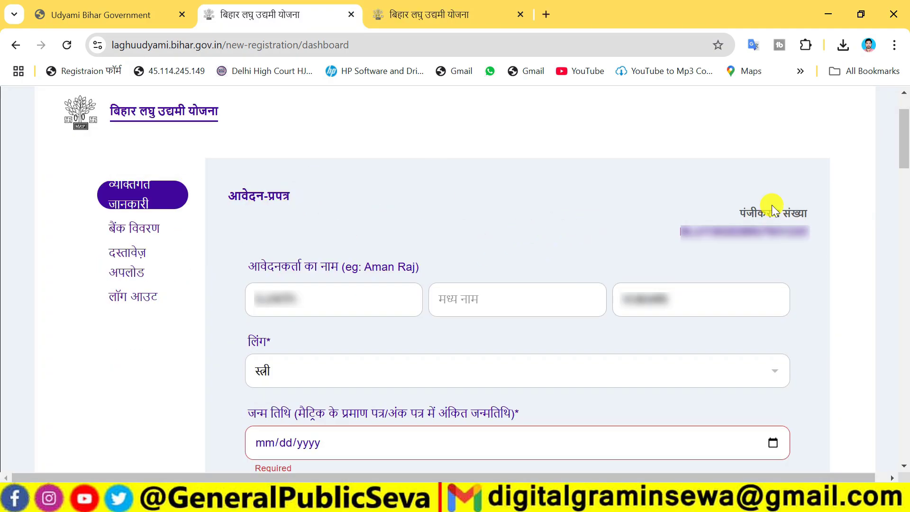
Enter 05/25/1999 as the जन्म तिथि so the age fills in as 25
{"action": "left_click_drag", "start_coordinate": [904, 148], "coordinate": [903, 185]}
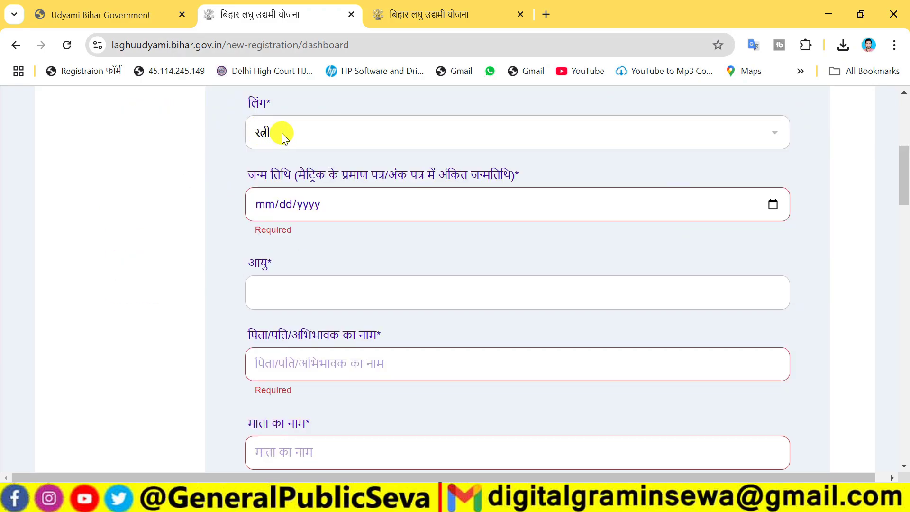
{"action": "scroll", "coordinate": [282, 133], "scroll_direction": "down", "scroll_amount": 1}
{"action": "left_click", "coordinate": [282, 133]}
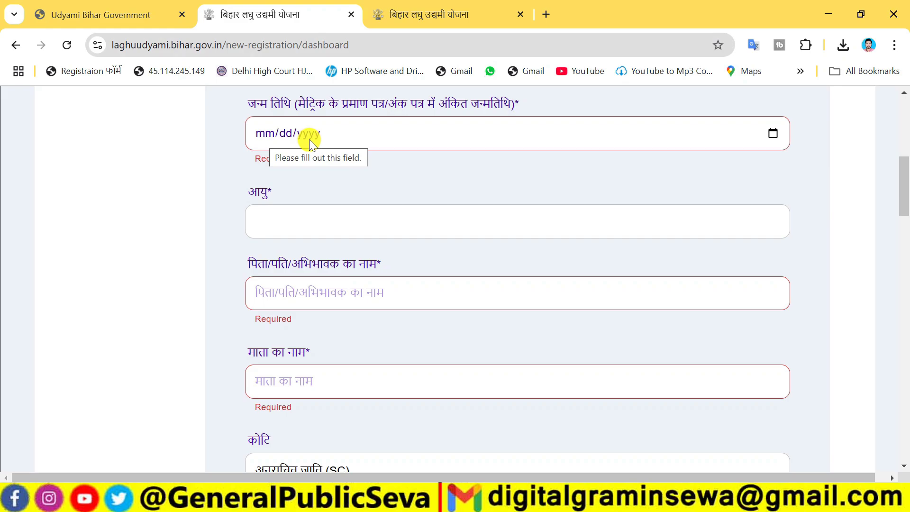
{"action": "left_click", "coordinate": [266, 134]}
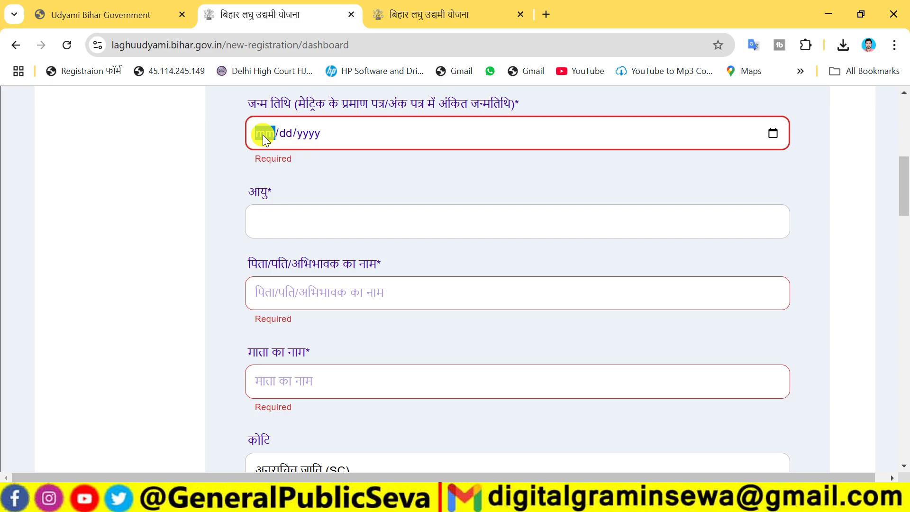
{"action": "double_click", "coordinate": [260, 138]}
{"action": "left_click", "coordinate": [261, 137]}
{"action": "type", "text": "02/07/"}
{"action": "left_click", "coordinate": [262, 137]}
{"action": "type", "text": "0207"}
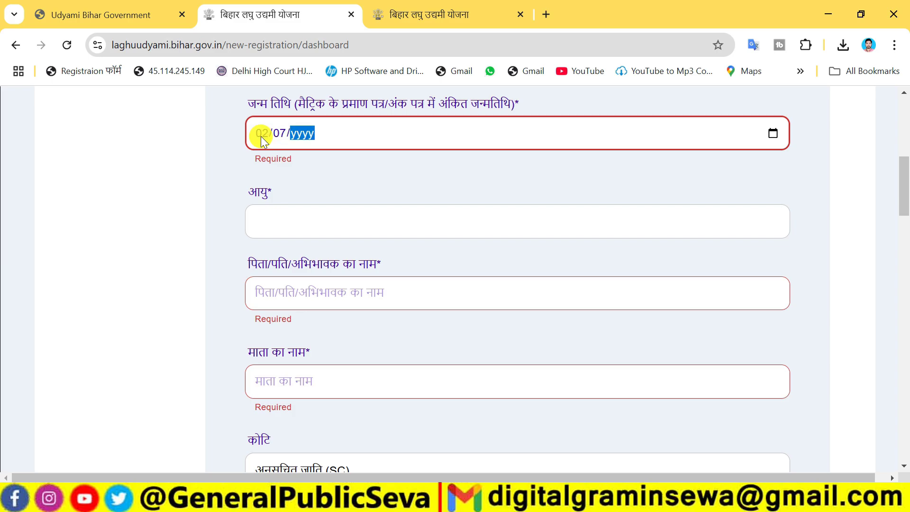
{"action": "left_click", "coordinate": [261, 138]}
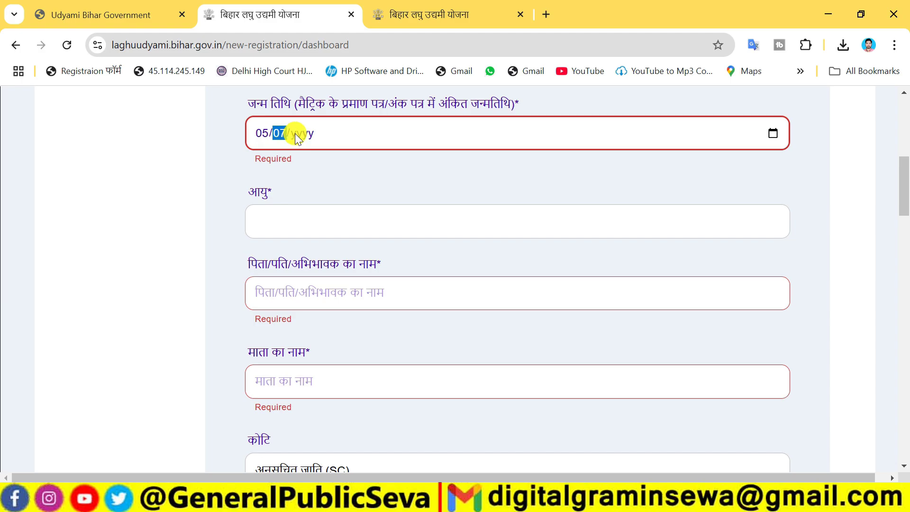
{"action": "type", "text": "25/1999"}
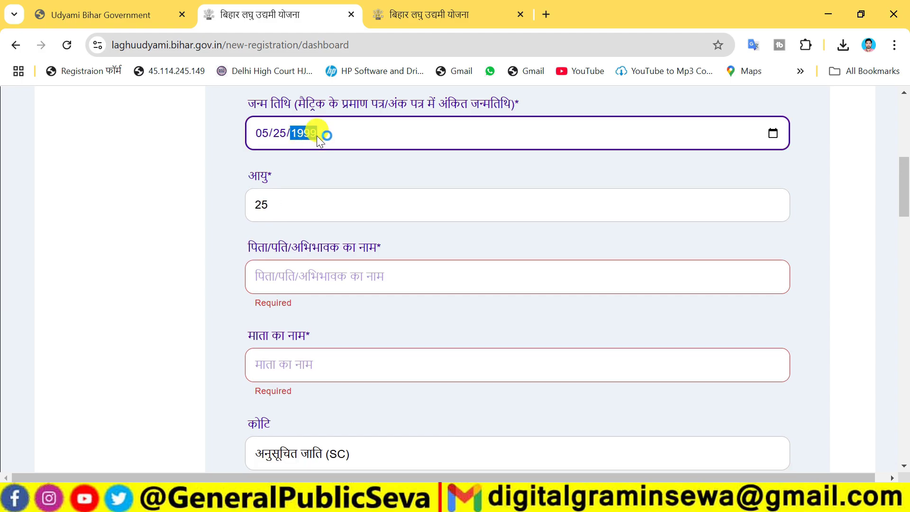
{"action": "left_click", "coordinate": [309, 155]}
{"action": "left_click", "coordinate": [278, 133]}
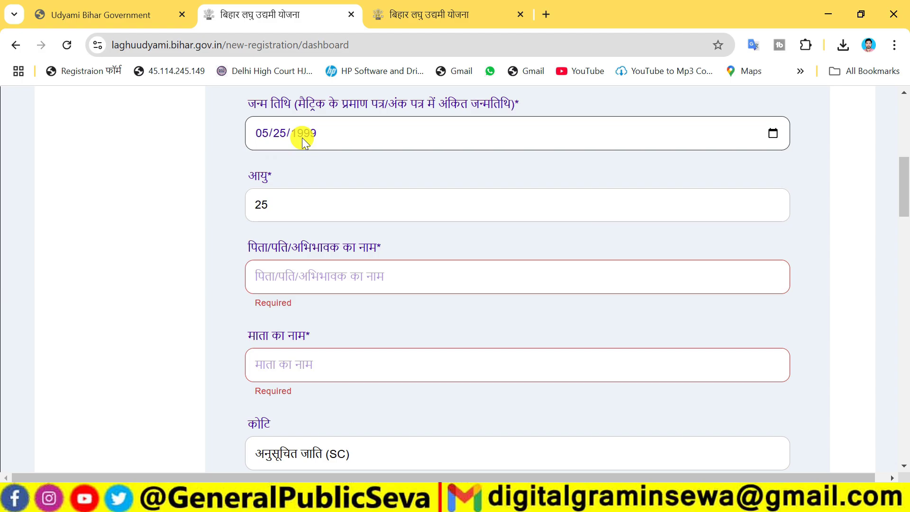
{"action": "scroll", "coordinate": [302, 140], "scroll_direction": "down", "scroll_amount": 2}
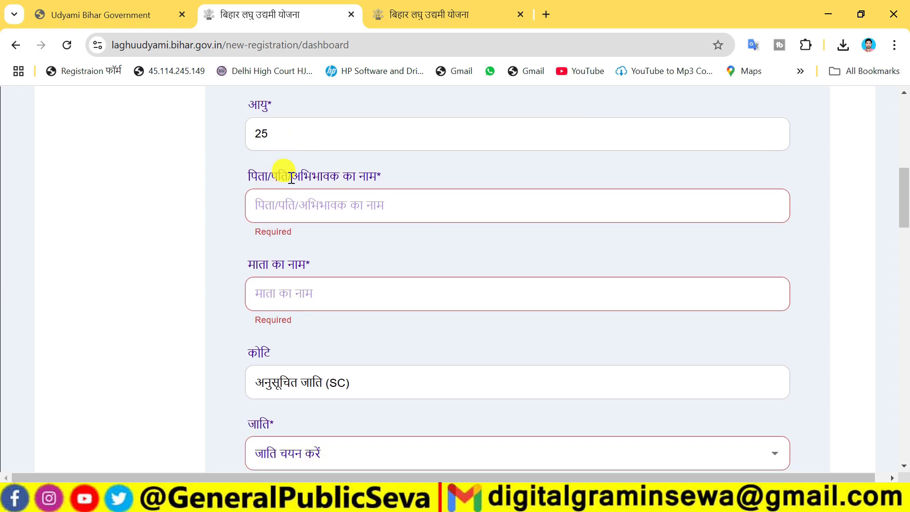
{"action": "left_click", "coordinate": [309, 199]}
{"action": "scroll", "coordinate": [313, 180], "scroll_direction": "down", "scroll_amount": 2}
{"action": "scroll", "coordinate": [309, 168], "scroll_direction": "up", "scroll_amount": 2}
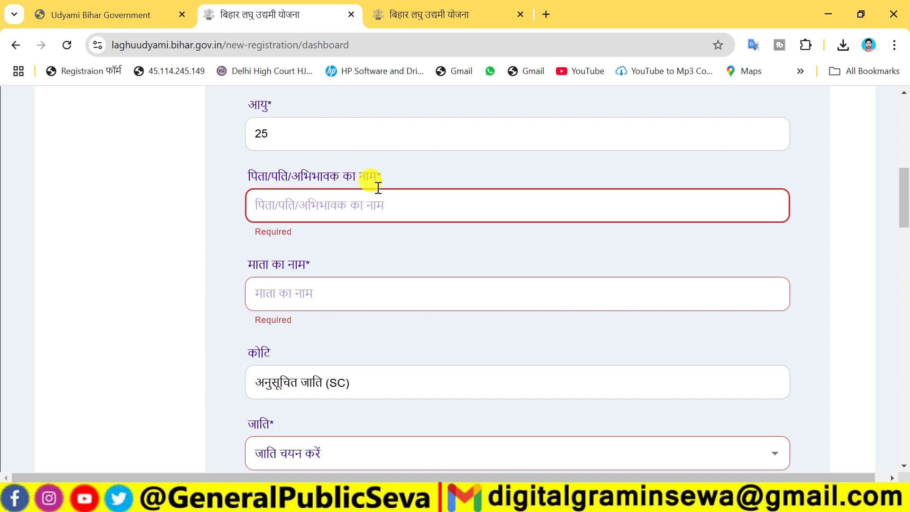
{"action": "scroll", "coordinate": [306, 259], "scroll_direction": "down", "scroll_amount": 1}
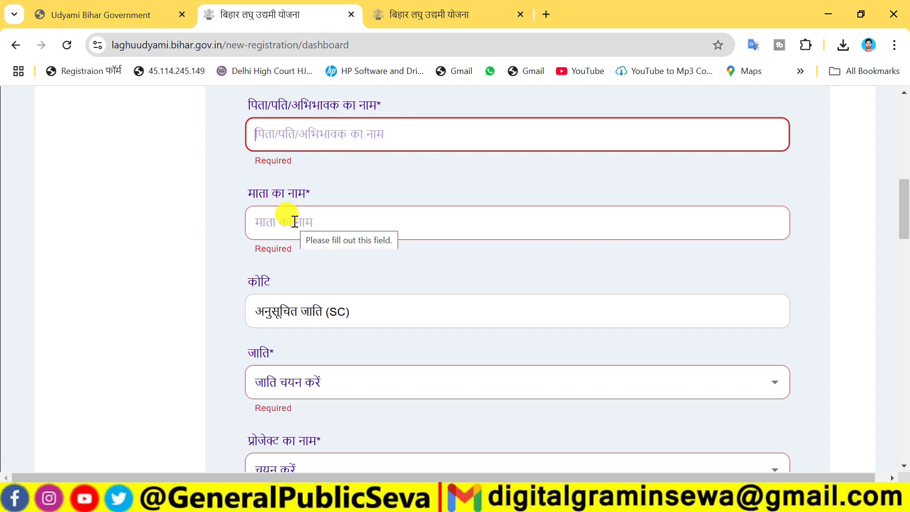
{"action": "scroll", "coordinate": [287, 218], "scroll_direction": "down", "scroll_amount": 2}
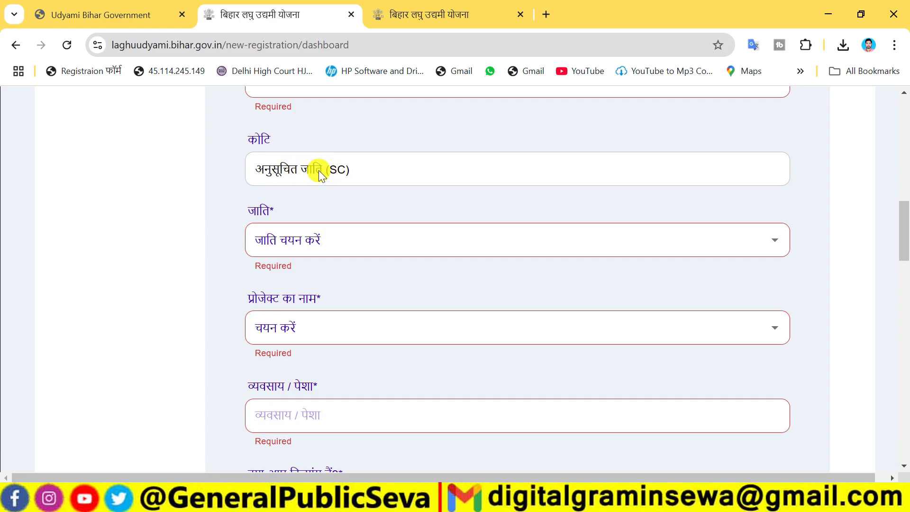
{"action": "scroll", "coordinate": [315, 171], "scroll_direction": "down", "scroll_amount": 1}
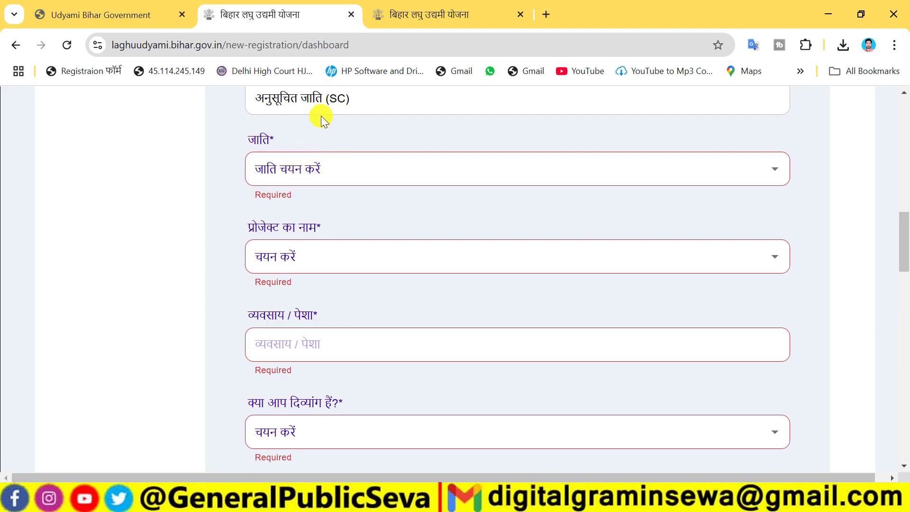
{"action": "left_click", "coordinate": [276, 161]}
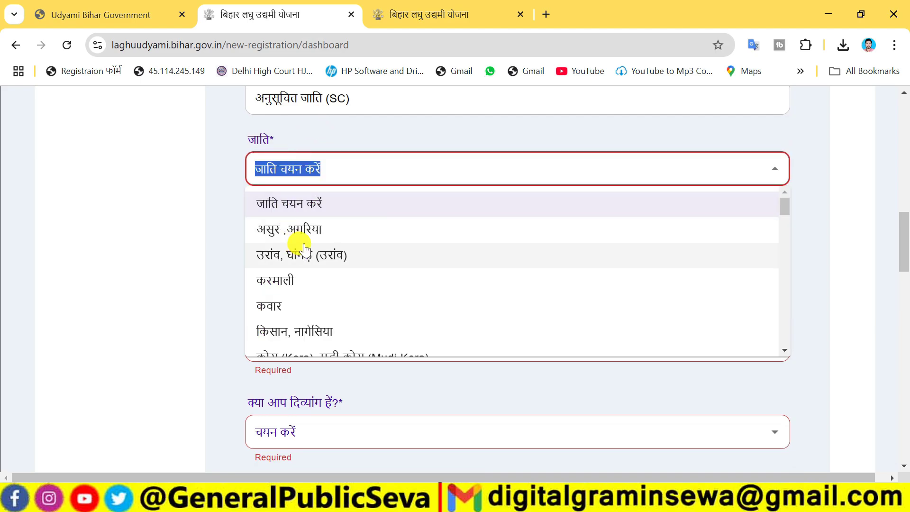
{"action": "scroll", "coordinate": [303, 246], "scroll_direction": "down", "scroll_amount": 6}
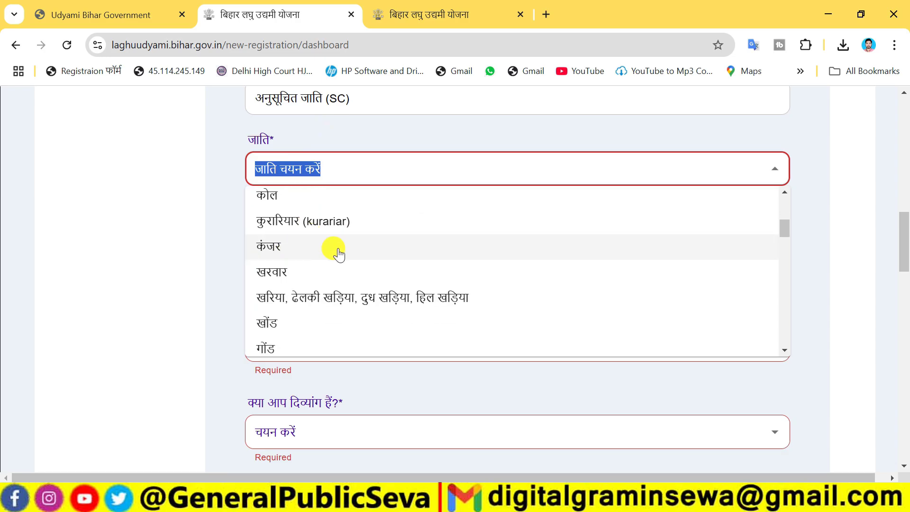
{"action": "scroll", "coordinate": [305, 280], "scroll_direction": "down", "scroll_amount": 5}
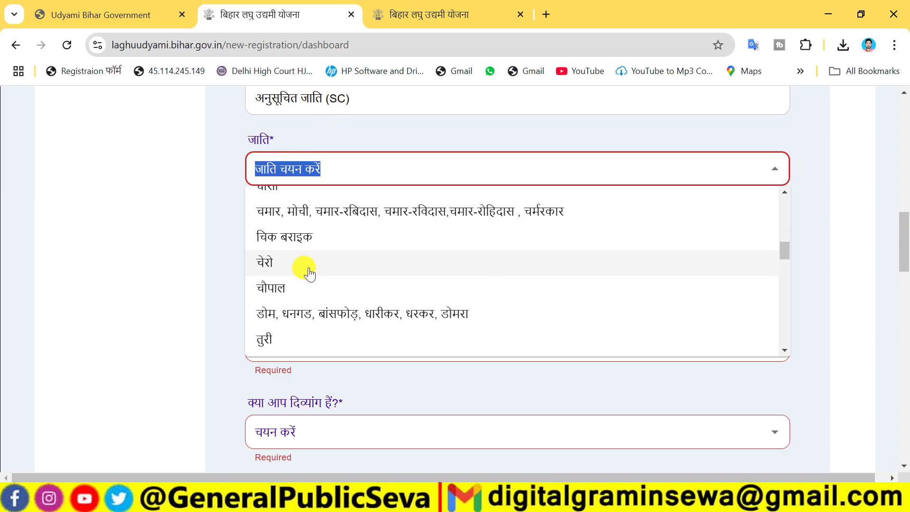
{"action": "scroll", "coordinate": [304, 270], "scroll_direction": "down", "scroll_amount": 4}
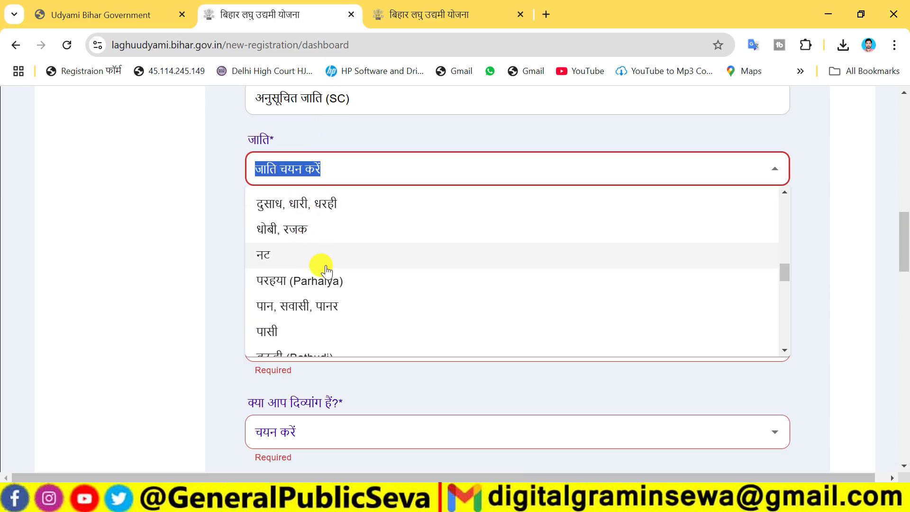
{"action": "scroll", "coordinate": [303, 270], "scroll_direction": "down", "scroll_amount": 5}
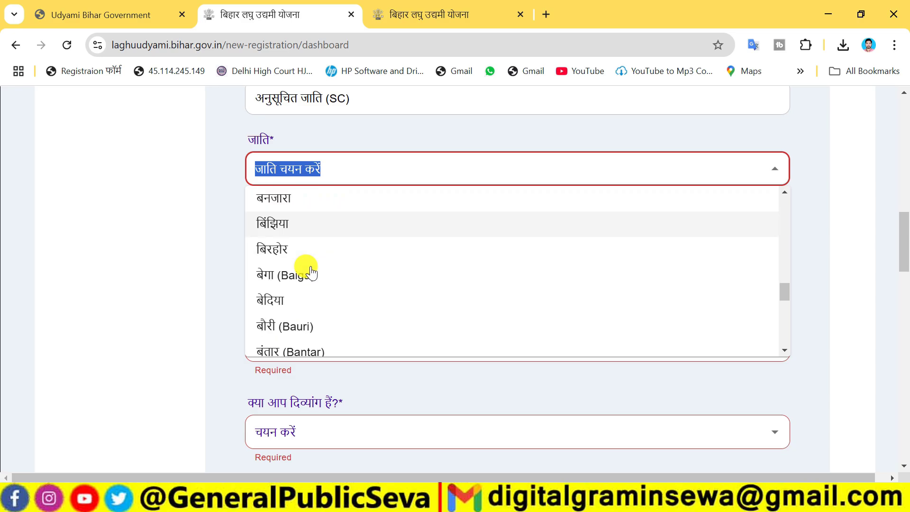
{"action": "scroll", "coordinate": [310, 272], "scroll_direction": "down", "scroll_amount": 3}
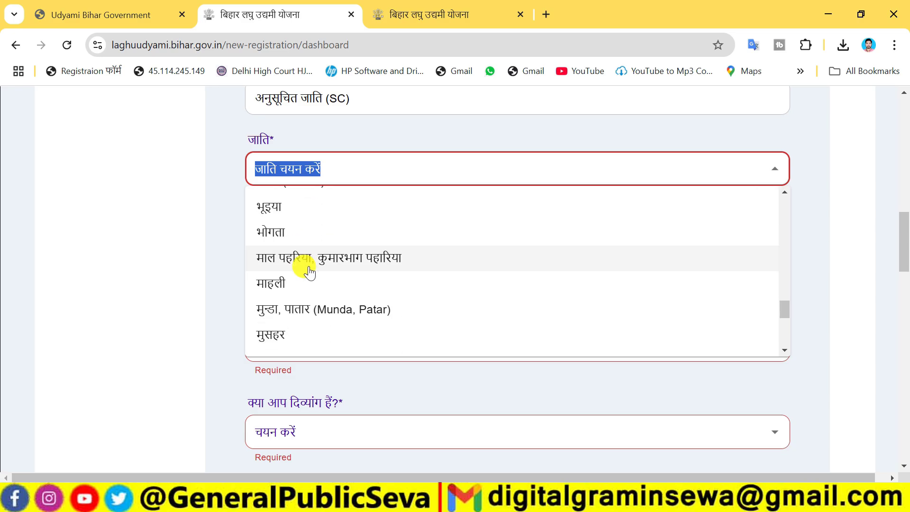
{"action": "scroll", "coordinate": [311, 272], "scroll_direction": "down", "scroll_amount": 10}
{"action": "scroll", "coordinate": [319, 247], "scroll_direction": "up", "scroll_amount": 5}
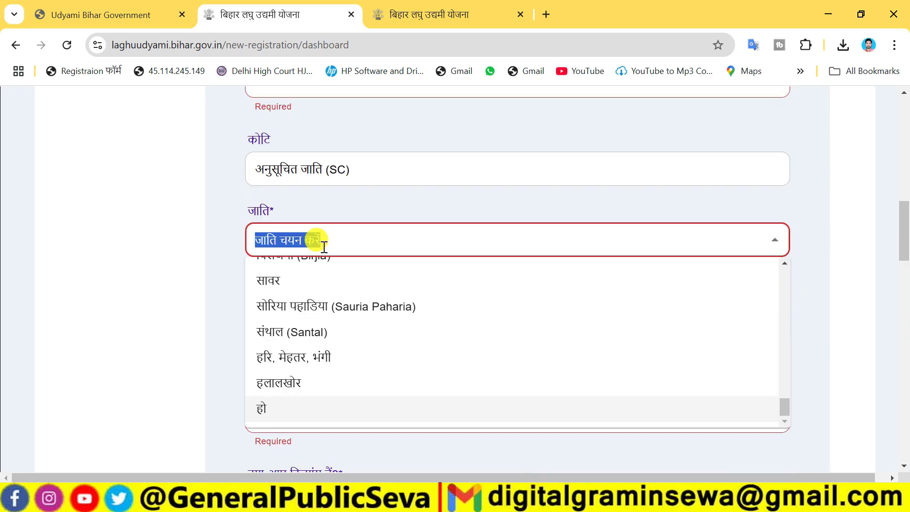
{"action": "scroll", "coordinate": [315, 258], "scroll_direction": "down", "scroll_amount": 2}
{"action": "scroll", "coordinate": [311, 264], "scroll_direction": "up", "scroll_amount": 2}
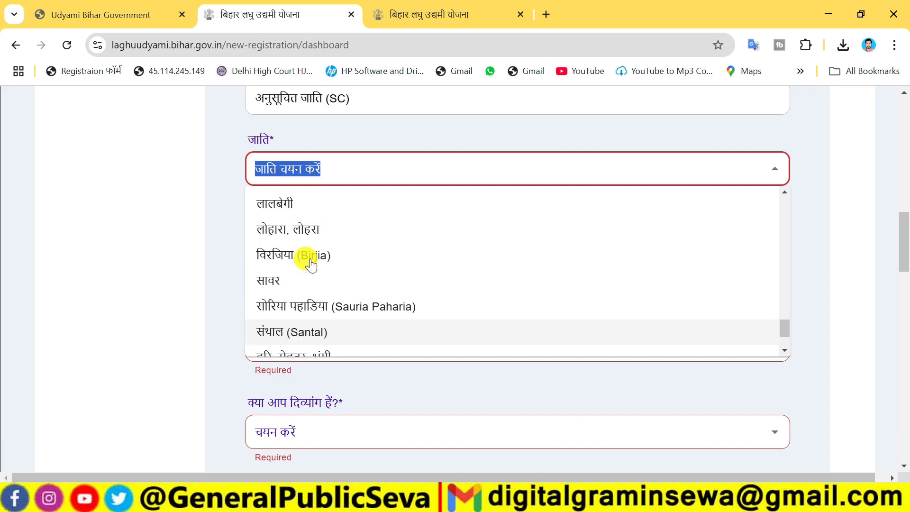
{"action": "scroll", "coordinate": [310, 264], "scroll_direction": "up", "scroll_amount": 15}
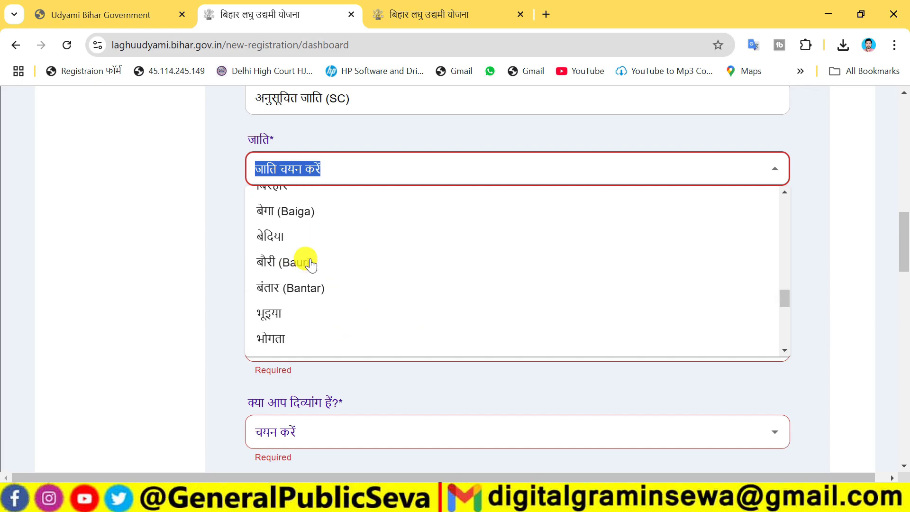
{"action": "left_click", "coordinate": [183, 189]}
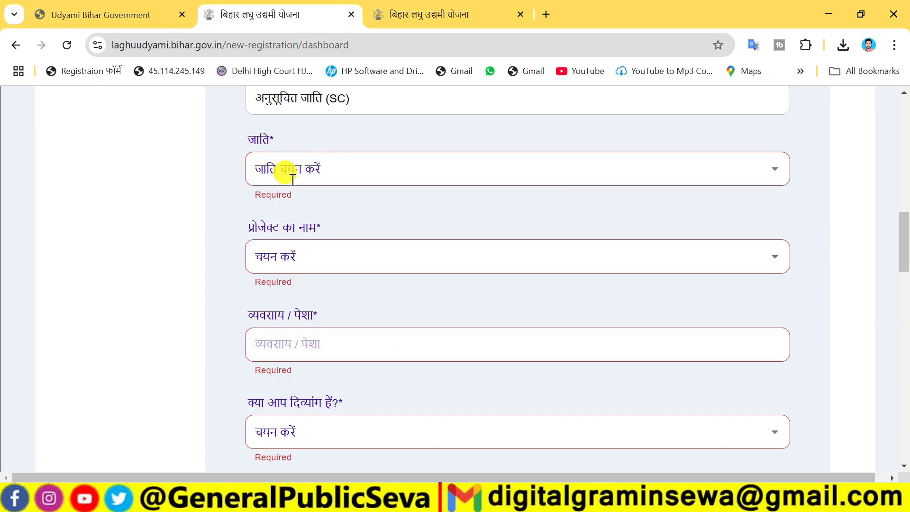
{"action": "scroll", "coordinate": [344, 208], "scroll_direction": "down", "scroll_amount": 2}
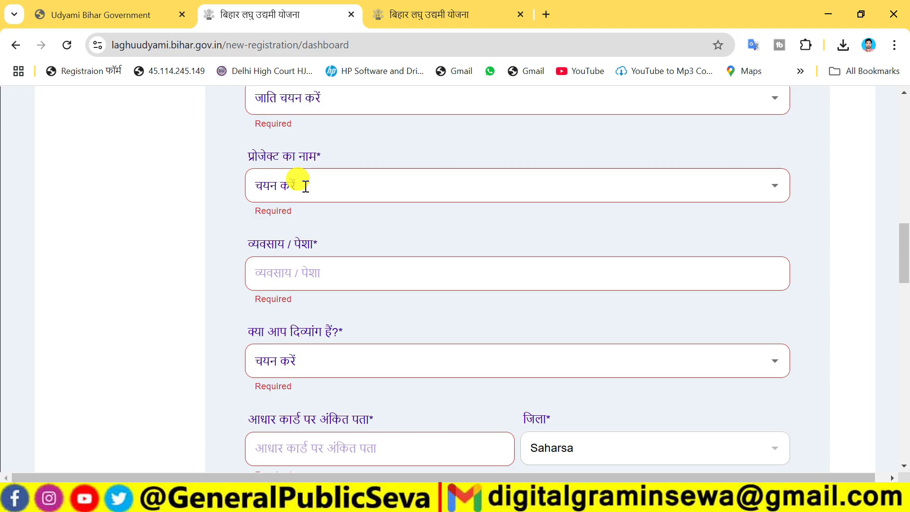
Pick लाह चूड़ी निर्माण (Lac Bangles) from the end of the प्रोजेक्ट का नाम list
{"action": "left_click", "coordinate": [306, 186]}
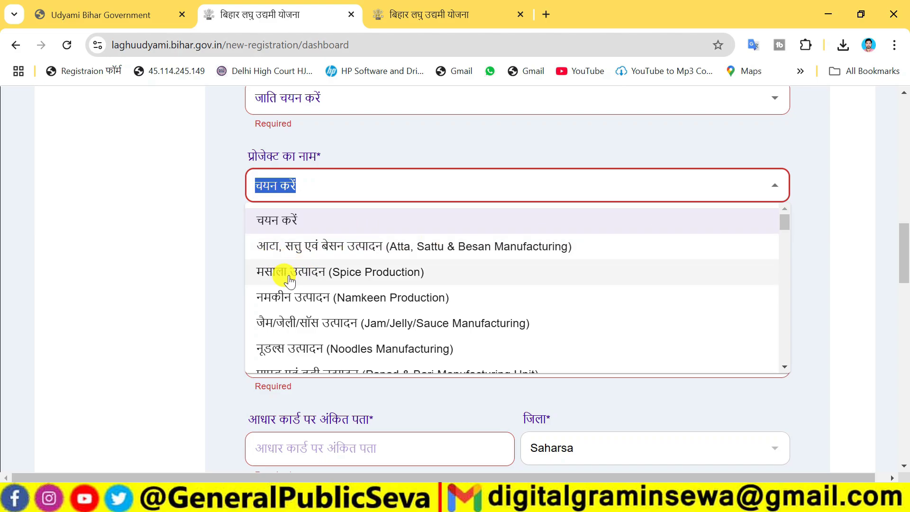
{"action": "scroll", "coordinate": [284, 294], "scroll_direction": "down", "scroll_amount": 2}
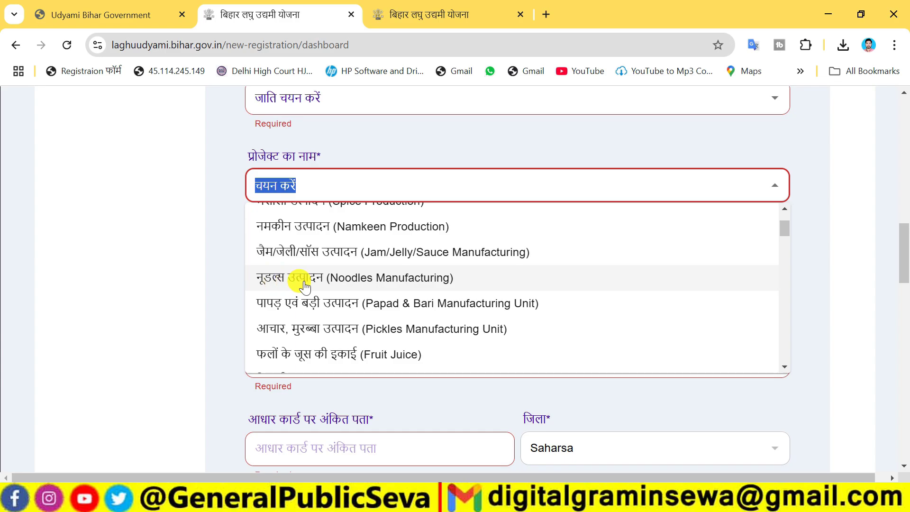
{"action": "scroll", "coordinate": [308, 282], "scroll_direction": "down", "scroll_amount": 3}
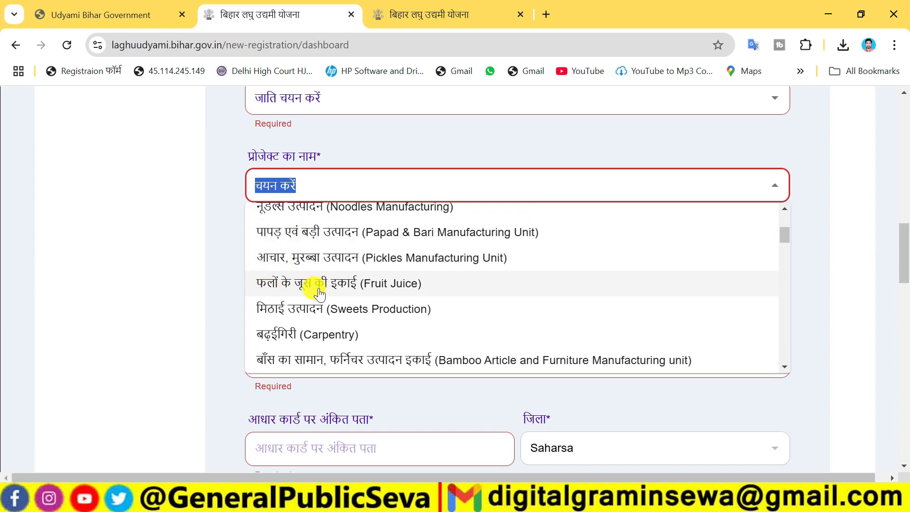
{"action": "scroll", "coordinate": [308, 303], "scroll_direction": "down", "scroll_amount": 3}
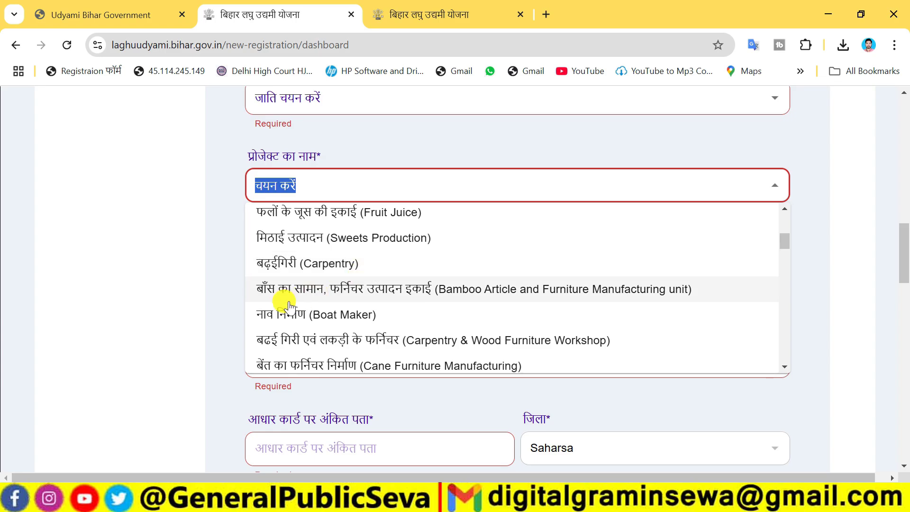
{"action": "scroll", "coordinate": [315, 296], "scroll_direction": "down", "scroll_amount": 3}
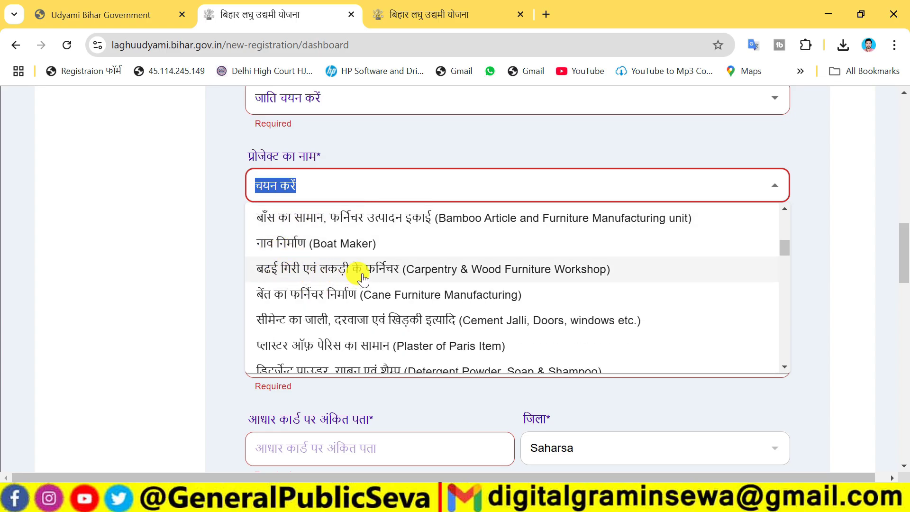
{"action": "scroll", "coordinate": [322, 301], "scroll_direction": "down", "scroll_amount": 3}
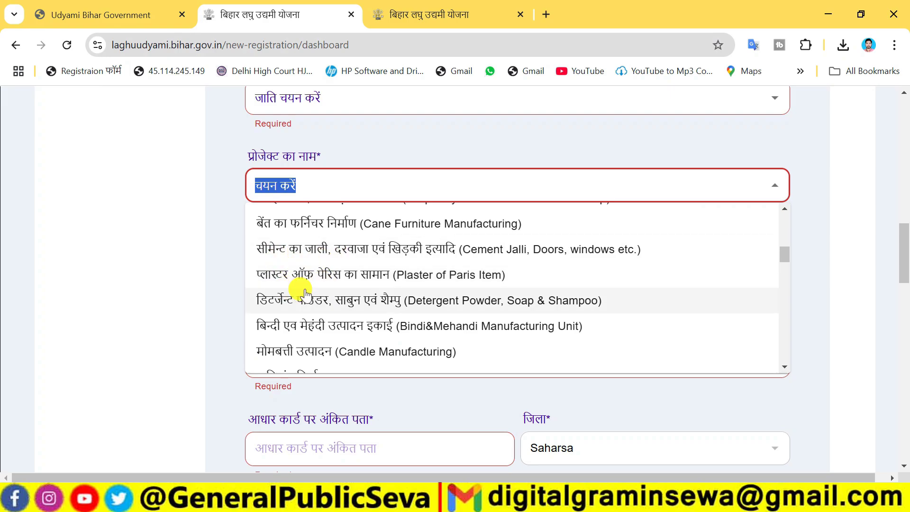
{"action": "scroll", "coordinate": [296, 294], "scroll_direction": "down", "scroll_amount": 3}
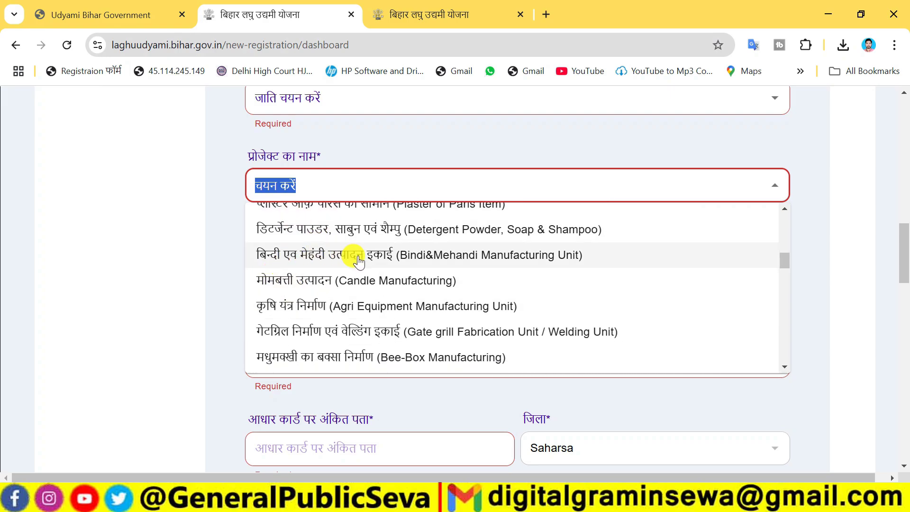
{"action": "scroll", "coordinate": [304, 286], "scroll_direction": "down", "scroll_amount": 3}
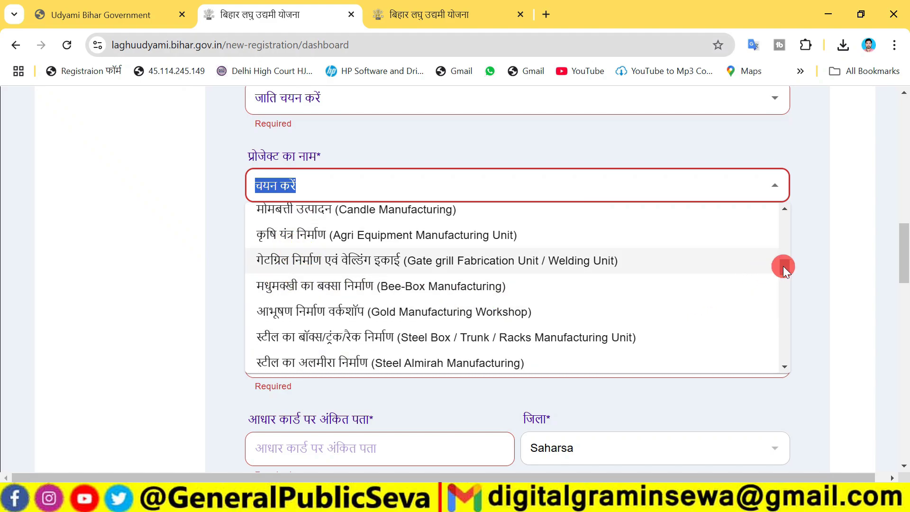
{"action": "left_click_drag", "start_coordinate": [783, 266], "coordinate": [781, 286]}
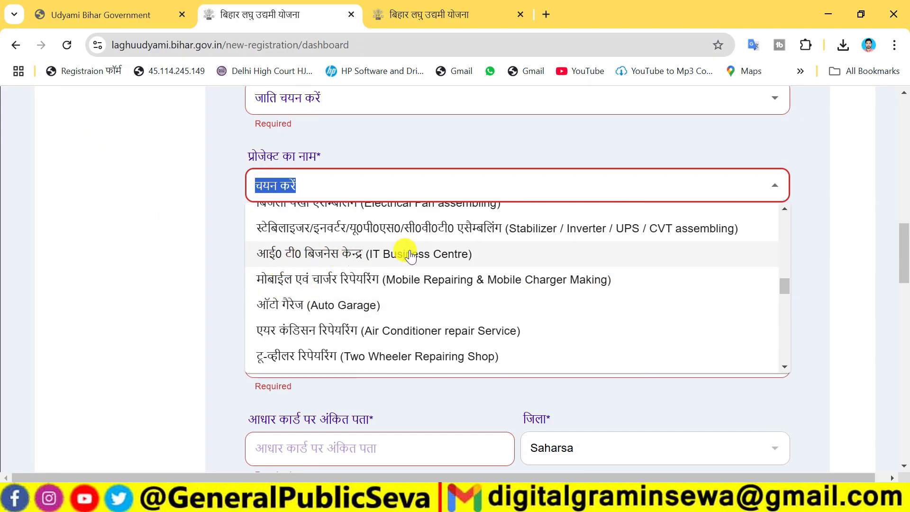
{"action": "left_click_drag", "start_coordinate": [781, 287], "coordinate": [777, 353]}
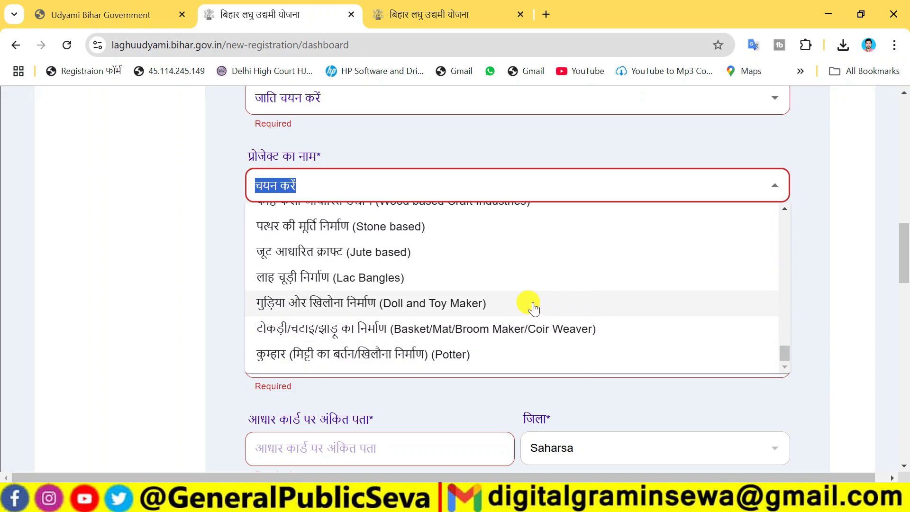
{"action": "left_click", "coordinate": [315, 275]}
Answer नहीं to the क्या आप दिव्यांग हैं? question
{"action": "scroll", "coordinate": [311, 192], "scroll_direction": "down", "scroll_amount": 1}
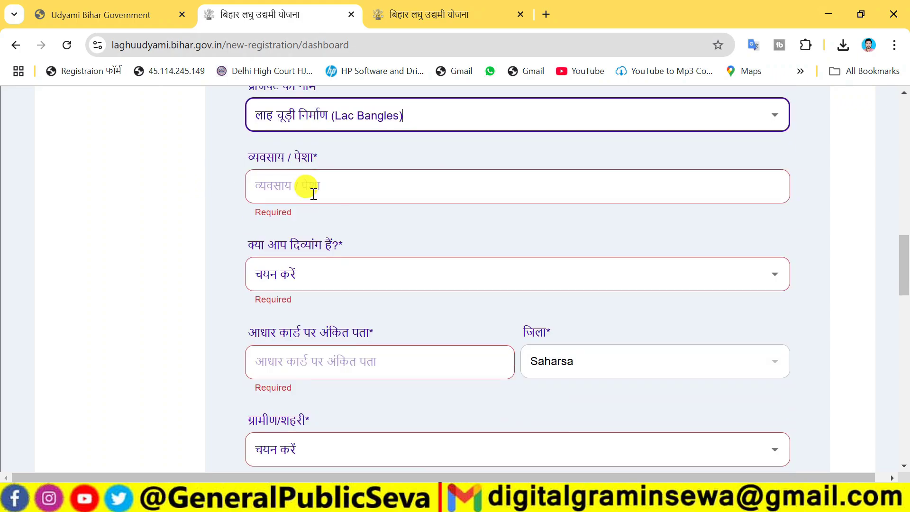
{"action": "left_click", "coordinate": [300, 182]}
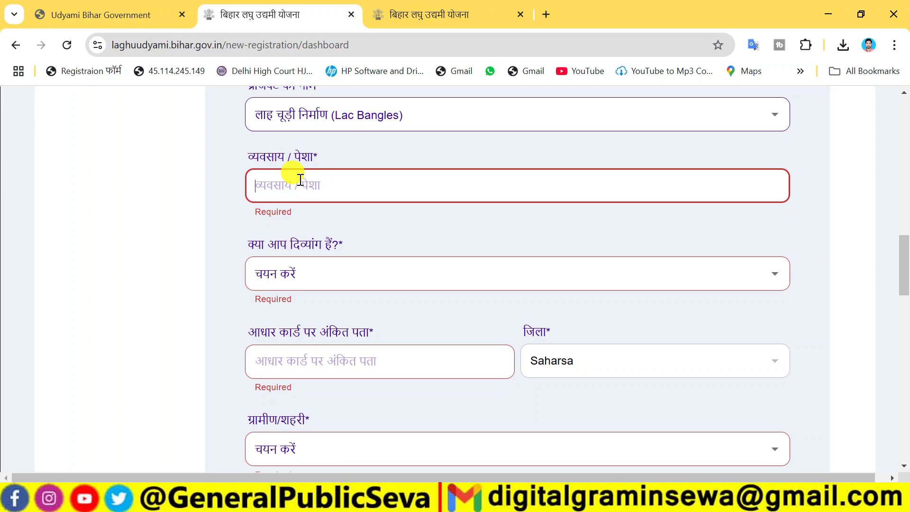
{"action": "scroll", "coordinate": [285, 187], "scroll_direction": "down", "scroll_amount": 1}
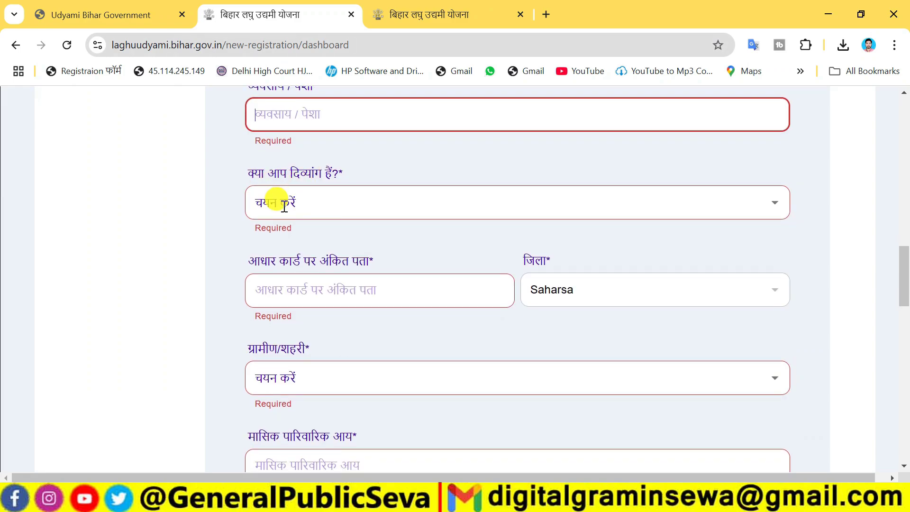
{"action": "left_click", "coordinate": [286, 207]}
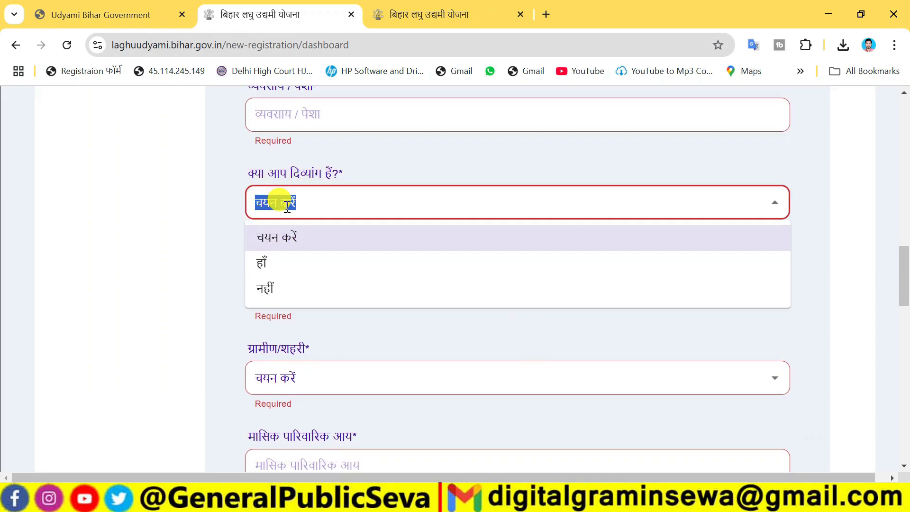
{"action": "left_click", "coordinate": [283, 271]}
{"action": "left_click", "coordinate": [294, 197]}
{"action": "left_click", "coordinate": [284, 286]}
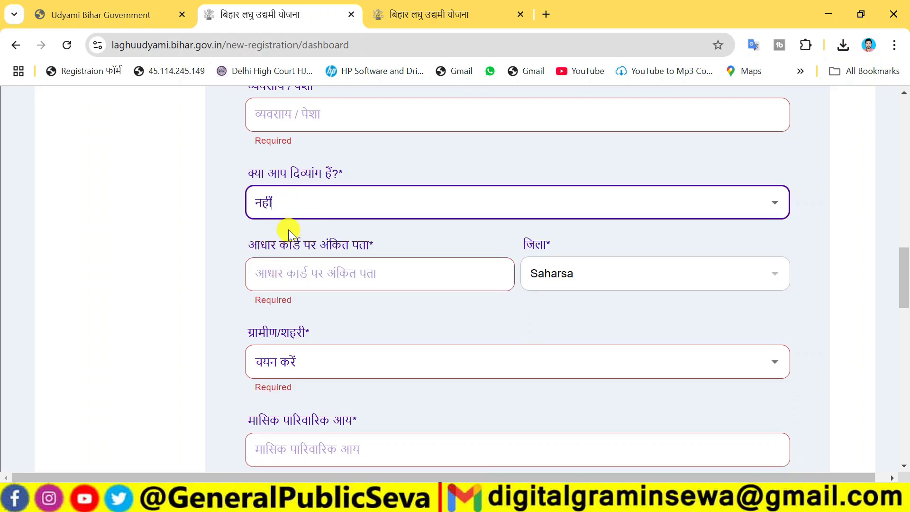
{"action": "scroll", "coordinate": [284, 232], "scroll_direction": "down", "scroll_amount": 1}
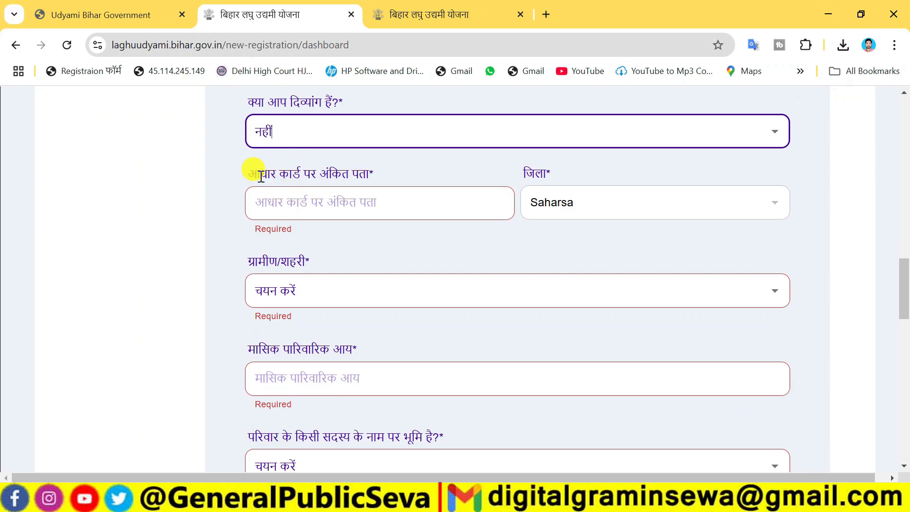
{"action": "left_click", "coordinate": [348, 198]}
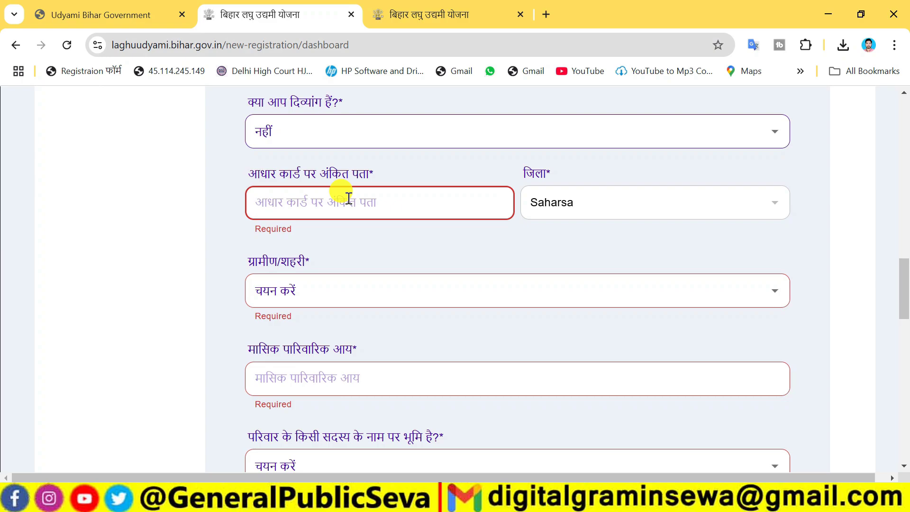
Set the ग्रामीण/शहरी area type to ग्रामीण, after briefly trying शहरी
{"action": "scroll", "coordinate": [334, 197], "scroll_direction": "down", "scroll_amount": 2}
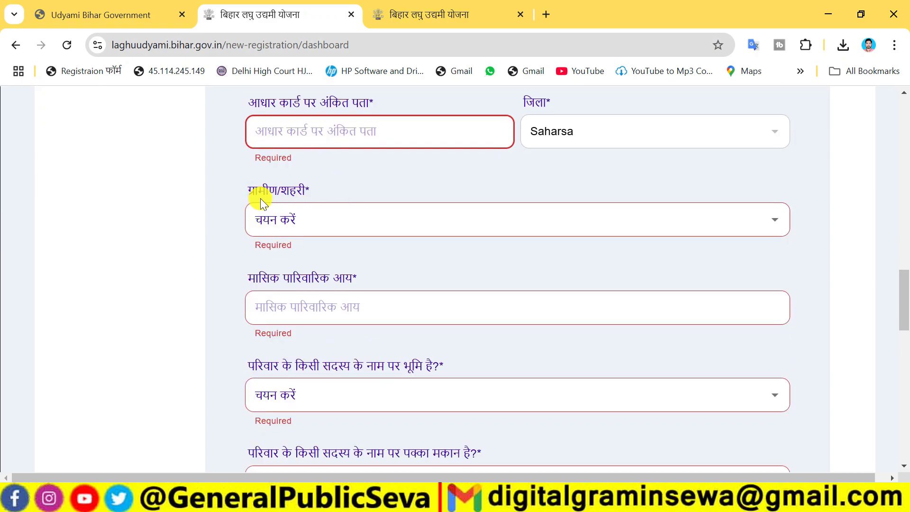
{"action": "scroll", "coordinate": [294, 189], "scroll_direction": "down", "scroll_amount": 2}
{"action": "left_click", "coordinate": [290, 149]}
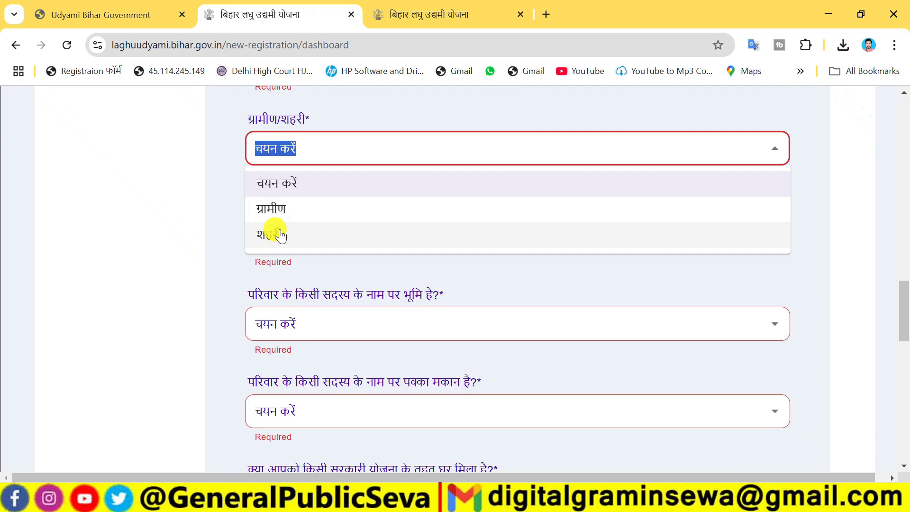
{"action": "left_click", "coordinate": [293, 209]}
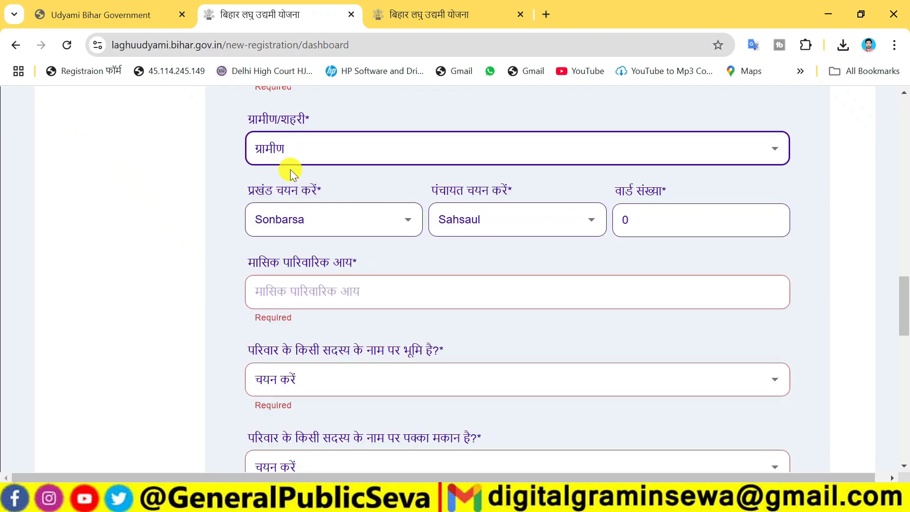
{"action": "left_click", "coordinate": [299, 145]}
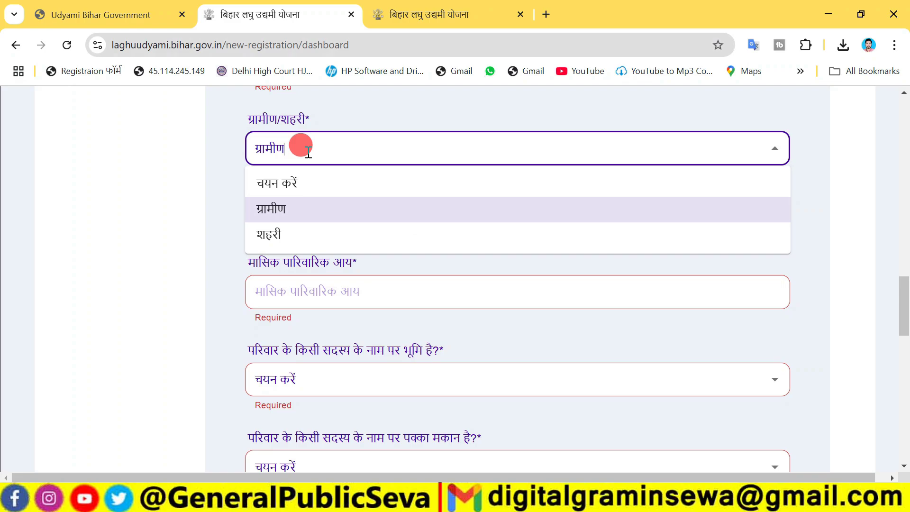
{"action": "left_click", "coordinate": [282, 233]}
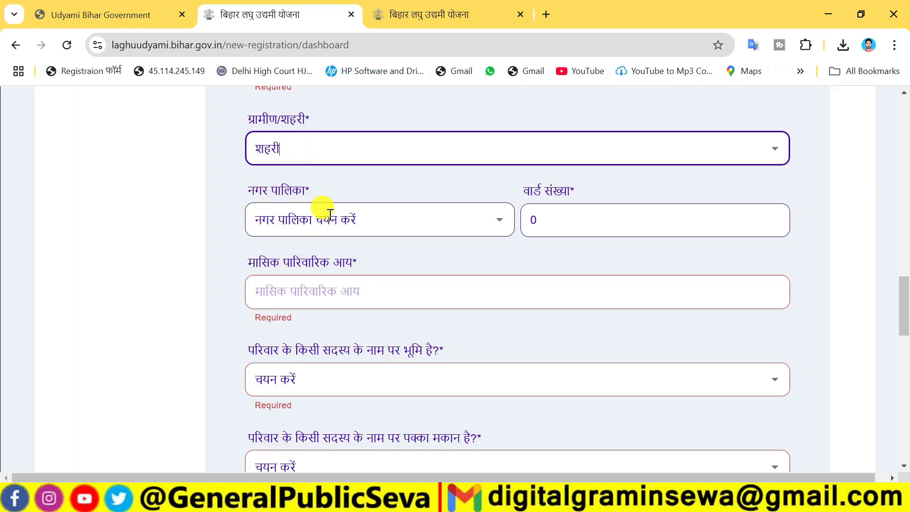
{"action": "left_click", "coordinate": [296, 154]}
{"action": "left_click", "coordinate": [291, 208]}
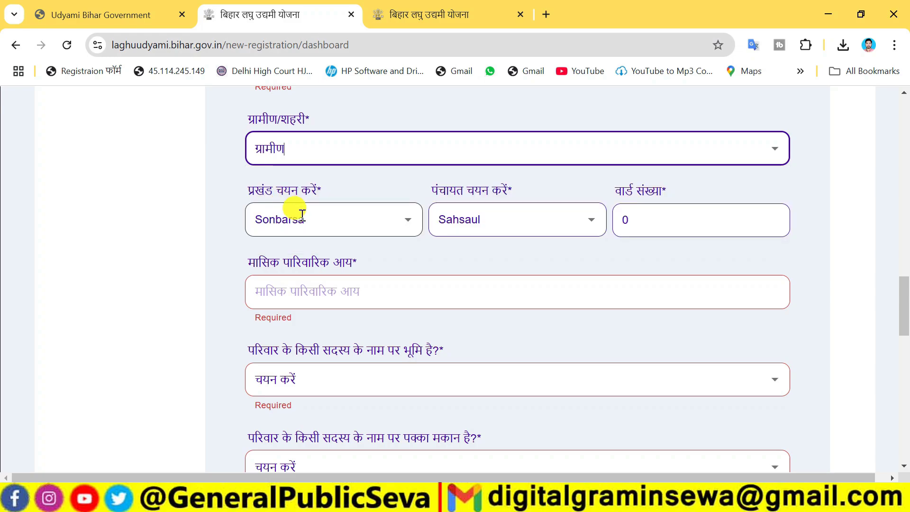
Check the block Sonbarsa and keep Sahsaul as the panchayat, with ward 0
{"action": "left_click", "coordinate": [318, 223]}
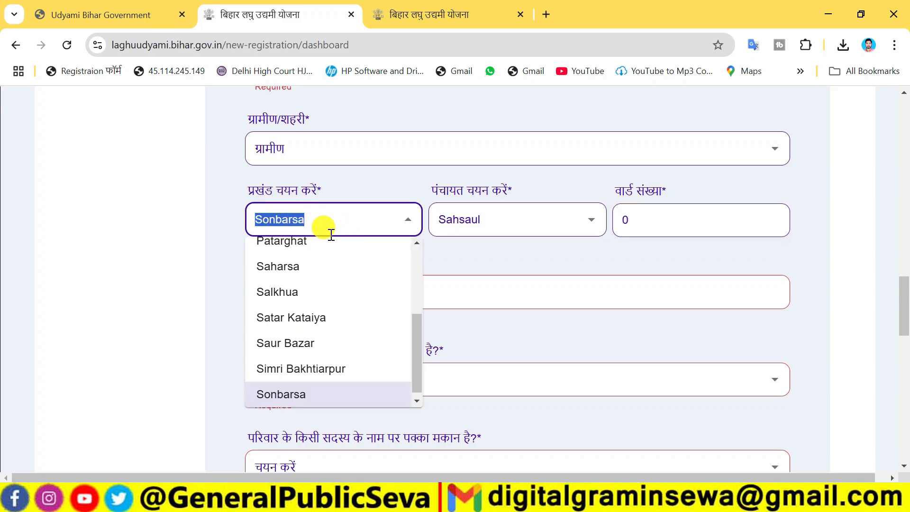
{"action": "left_click", "coordinate": [469, 221]}
{"action": "left_click", "coordinate": [638, 215]}
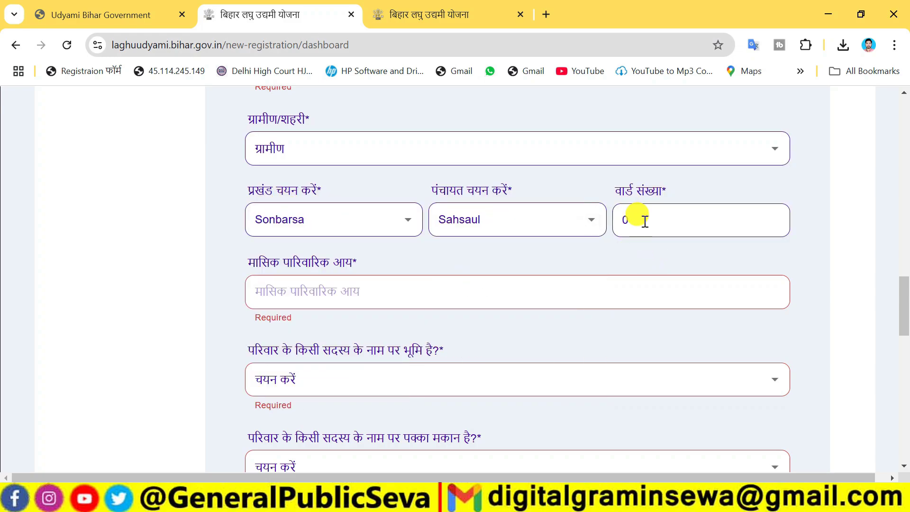
{"action": "scroll", "coordinate": [641, 215], "scroll_direction": "down", "scroll_amount": 2}
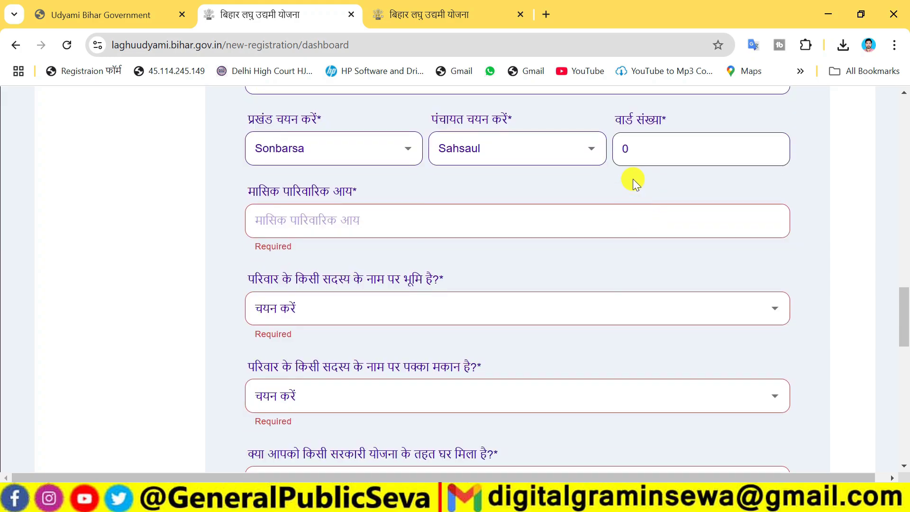
{"action": "left_click", "coordinate": [315, 214]}
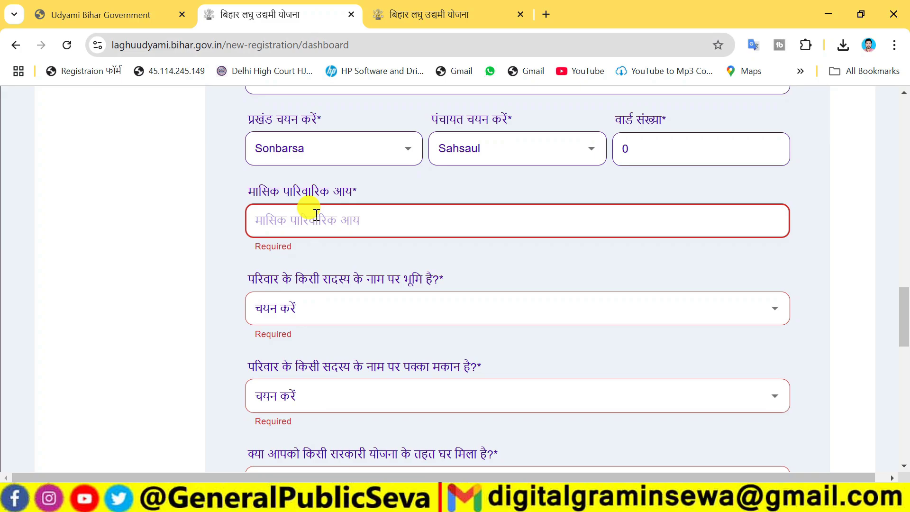
{"action": "left_click", "coordinate": [121, 12]}
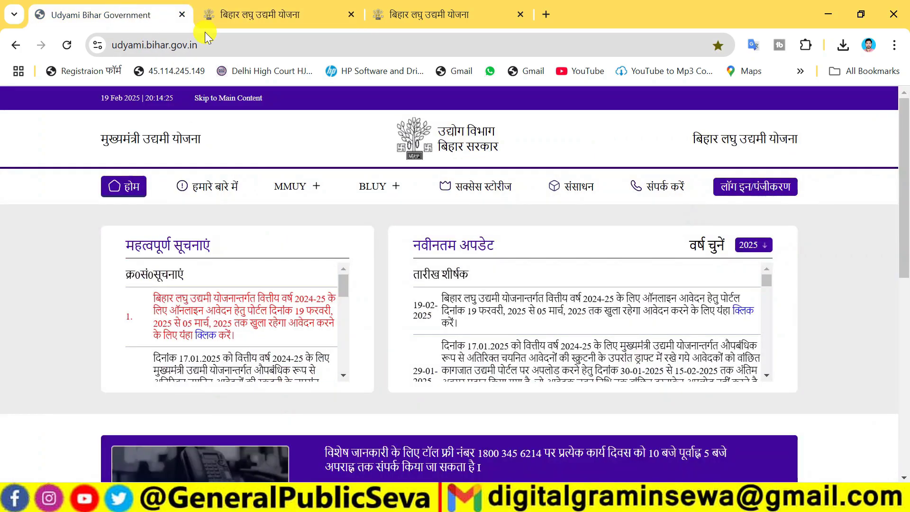
{"action": "scroll", "coordinate": [693, 344], "scroll_direction": "down", "scroll_amount": 3}
{"action": "scroll", "coordinate": [806, 346], "scroll_direction": "down", "scroll_amount": 8}
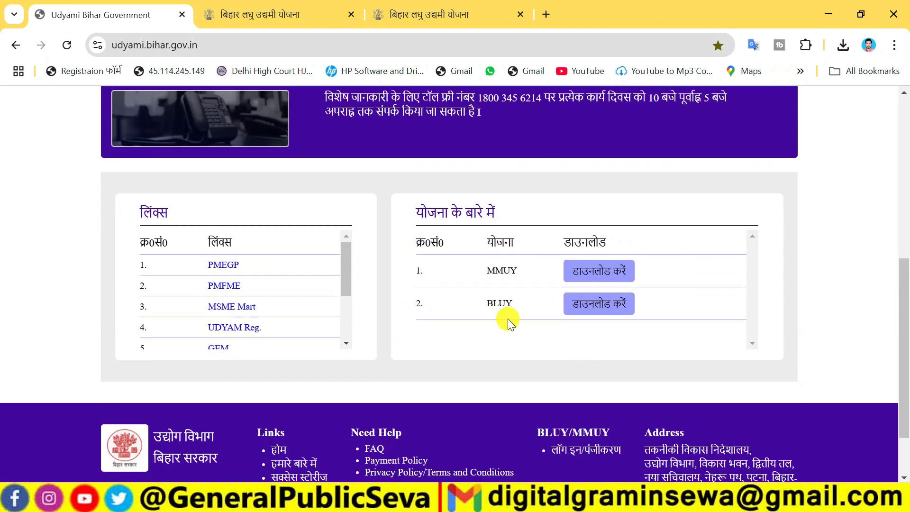
{"action": "scroll", "coordinate": [507, 318], "scroll_direction": "up", "scroll_amount": 8}
{"action": "left_click", "coordinate": [317, 15]}
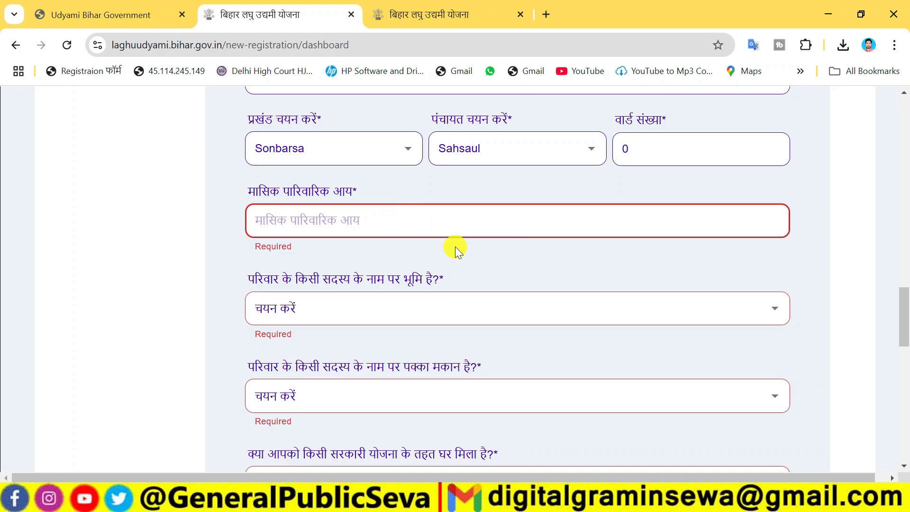
{"action": "left_click", "coordinate": [320, 226]}
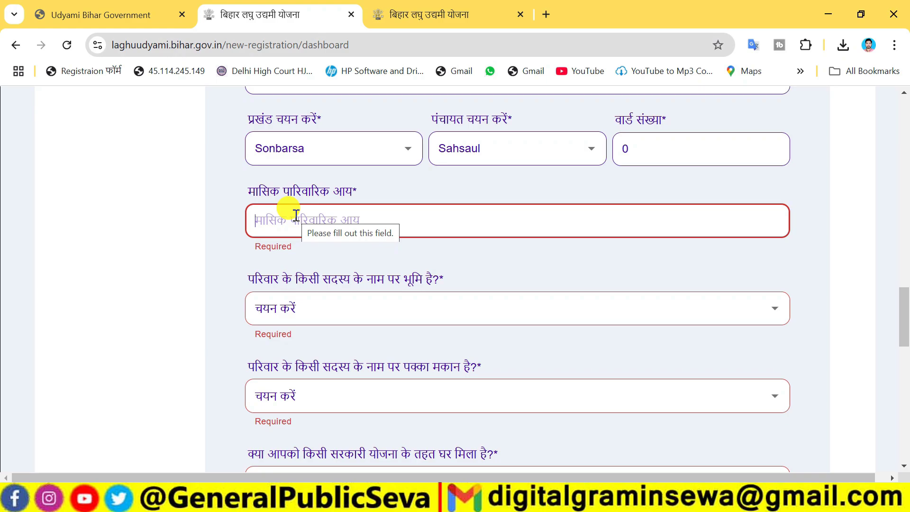
{"action": "type", "text": "1"}
{"action": "scroll", "coordinate": [296, 215], "scroll_direction": "down", "scroll_amount": 1}
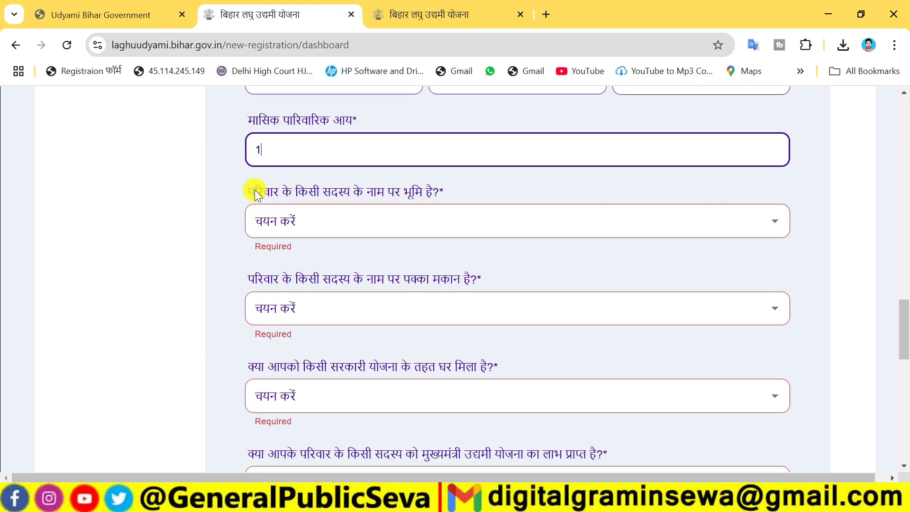
{"action": "key", "text": "BackSpace"}
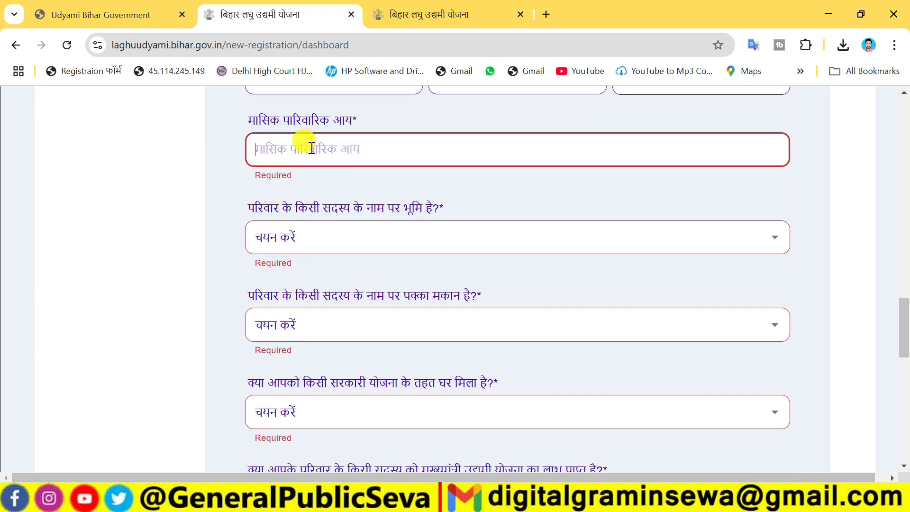
{"action": "left_click", "coordinate": [252, 188]}
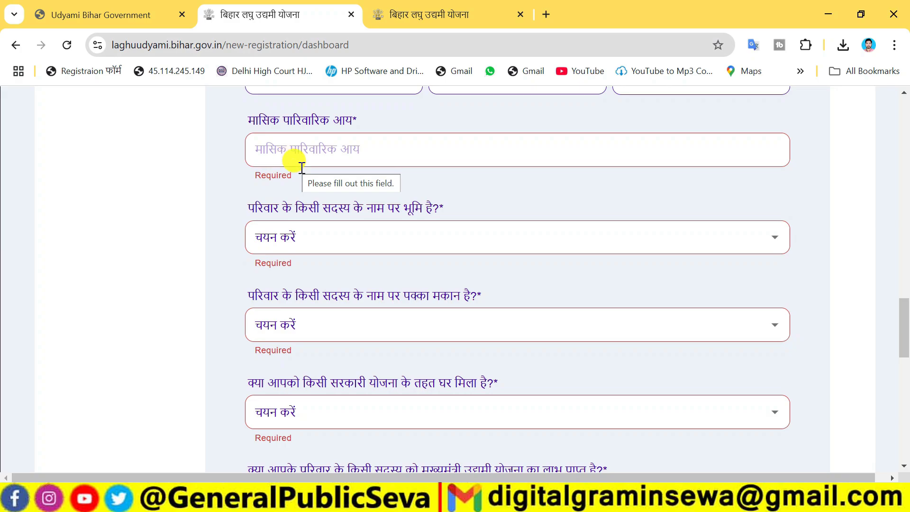
{"action": "scroll", "coordinate": [348, 192], "scroll_direction": "down", "scroll_amount": 1}
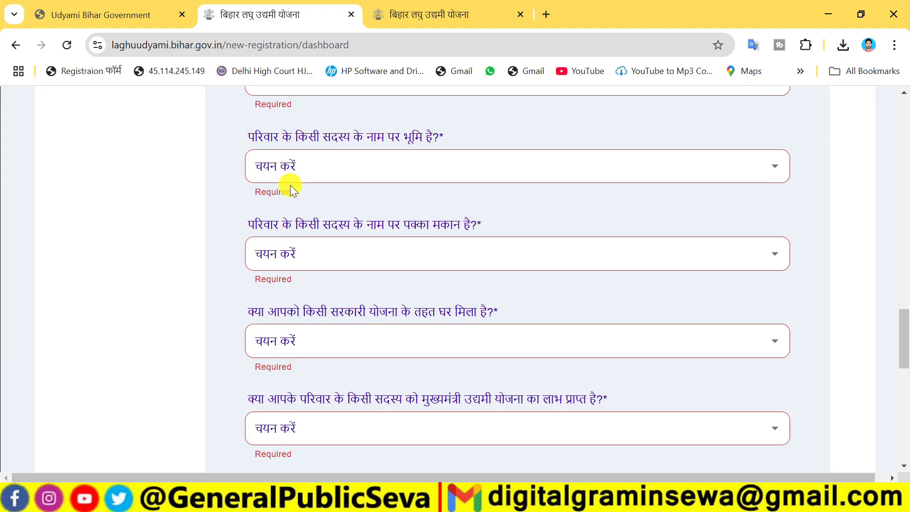
Answer नहीं to the land ownership, pucca house and government-scheme house questions
{"action": "scroll", "coordinate": [291, 183], "scroll_direction": "down", "scroll_amount": 4}
{"action": "scroll", "coordinate": [309, 301], "scroll_direction": "down", "scroll_amount": 3}
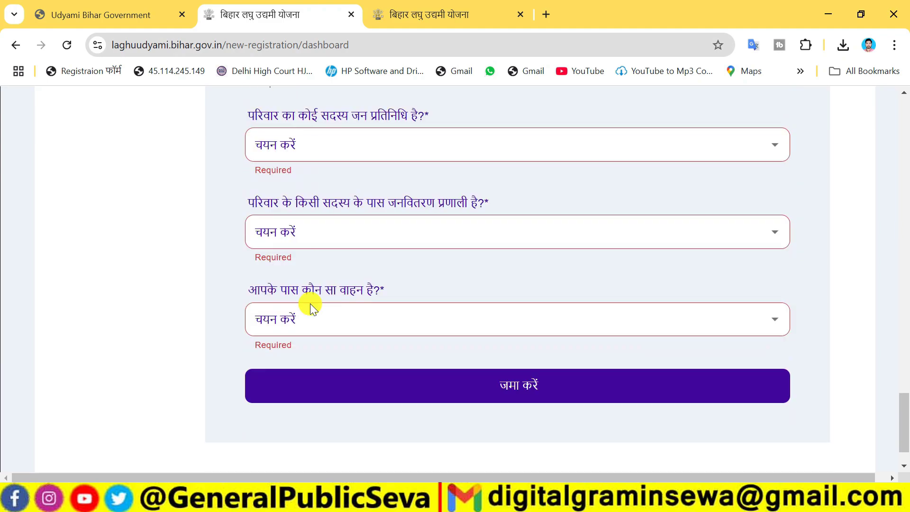
{"action": "scroll", "coordinate": [321, 270], "scroll_direction": "up", "scroll_amount": 5}
{"action": "scroll", "coordinate": [333, 268], "scroll_direction": "up", "scroll_amount": 4}
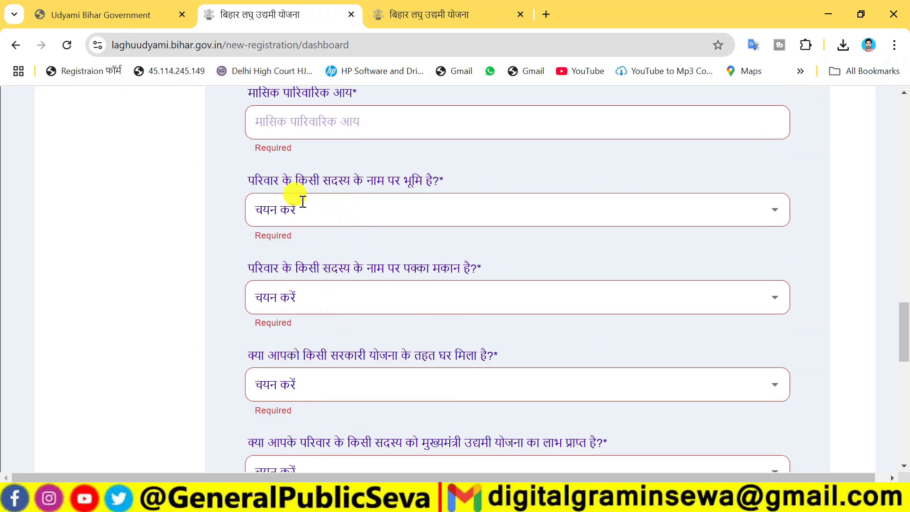
{"action": "scroll", "coordinate": [302, 201], "scroll_direction": "down", "scroll_amount": 1}
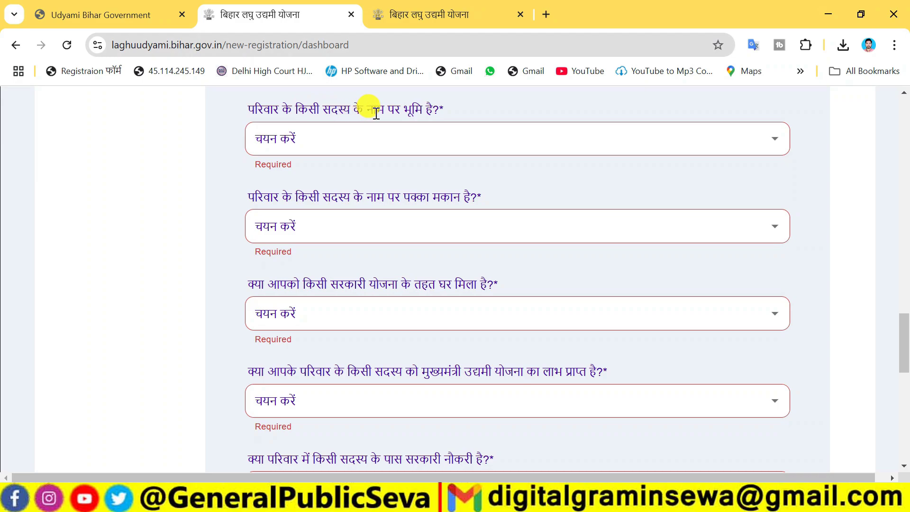
{"action": "left_click", "coordinate": [361, 130]}
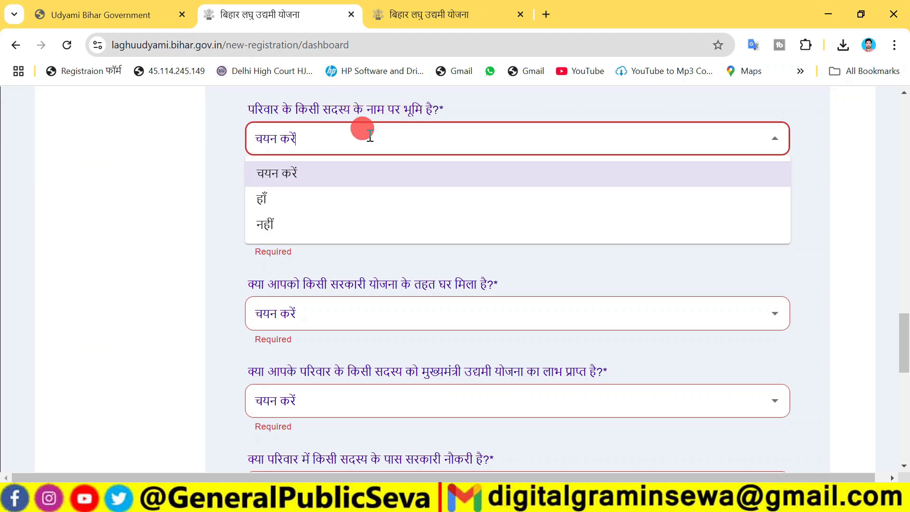
{"action": "left_click", "coordinate": [267, 225]}
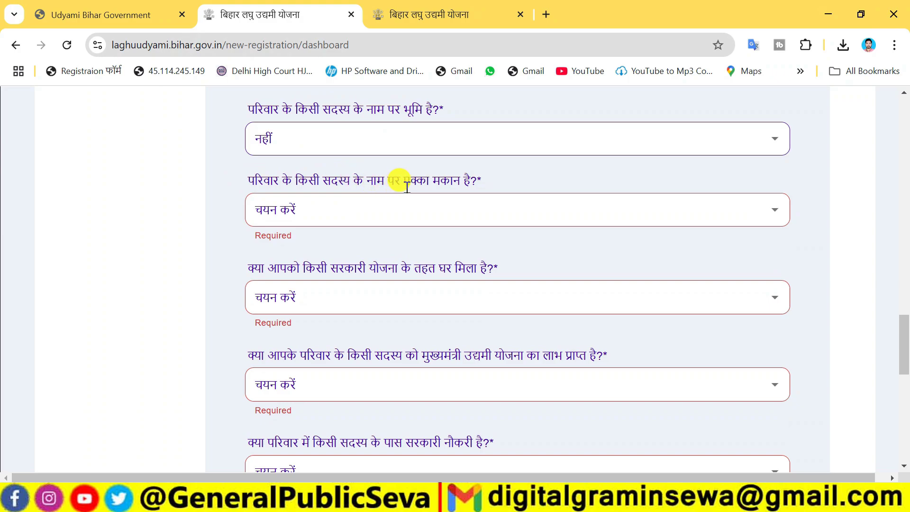
{"action": "left_click", "coordinate": [368, 206]}
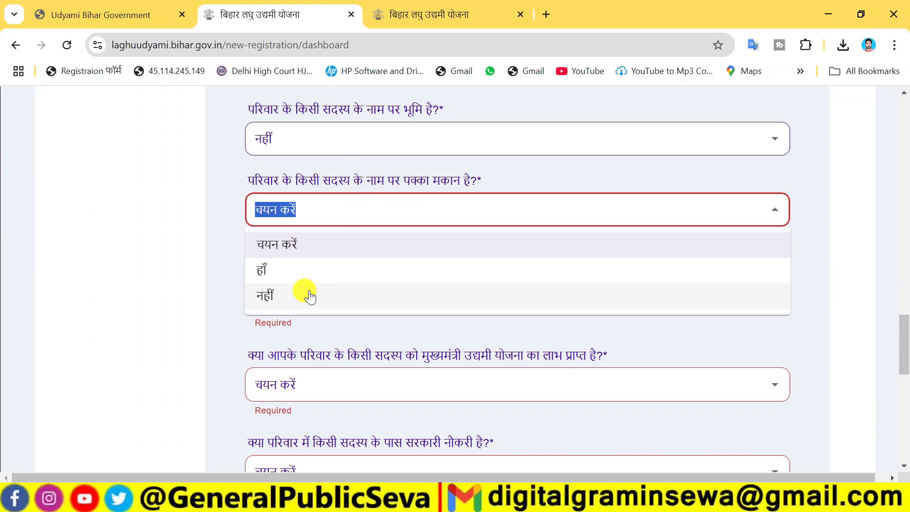
{"action": "left_click", "coordinate": [306, 294]}
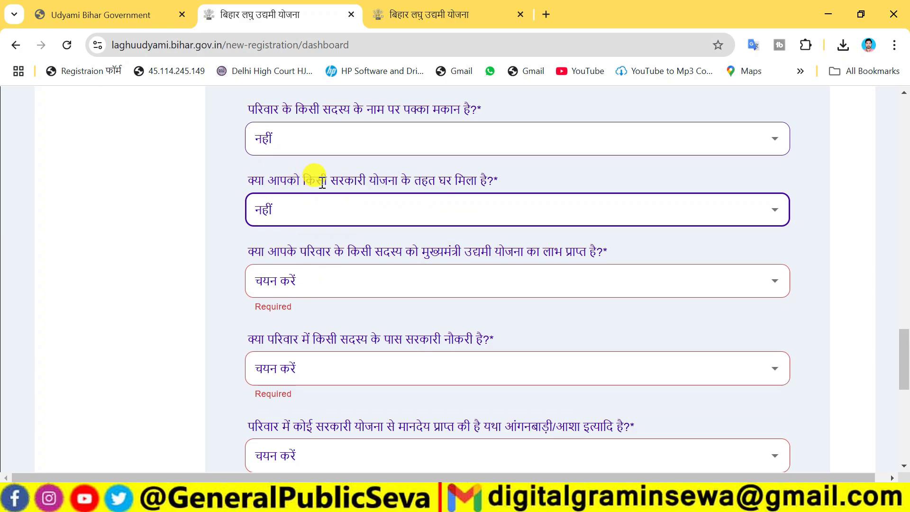
{"action": "left_click", "coordinate": [301, 209]}
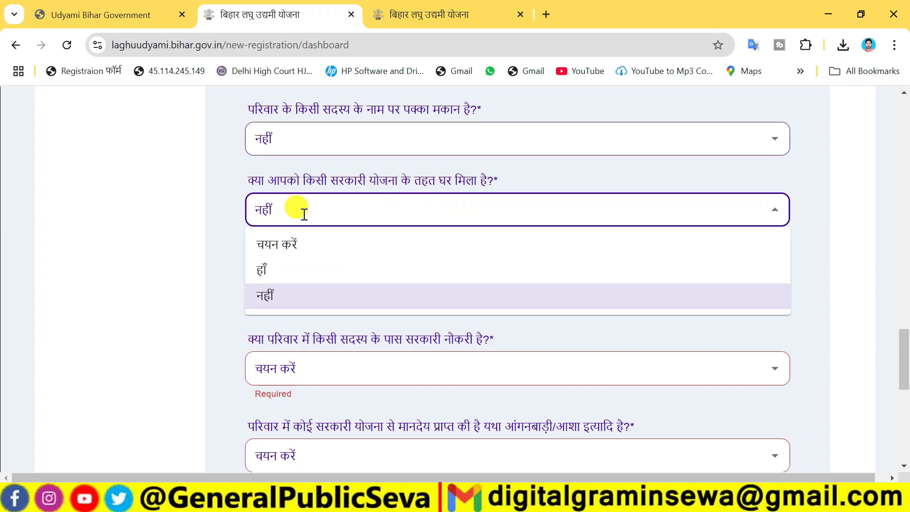
{"action": "left_click", "coordinate": [285, 295]}
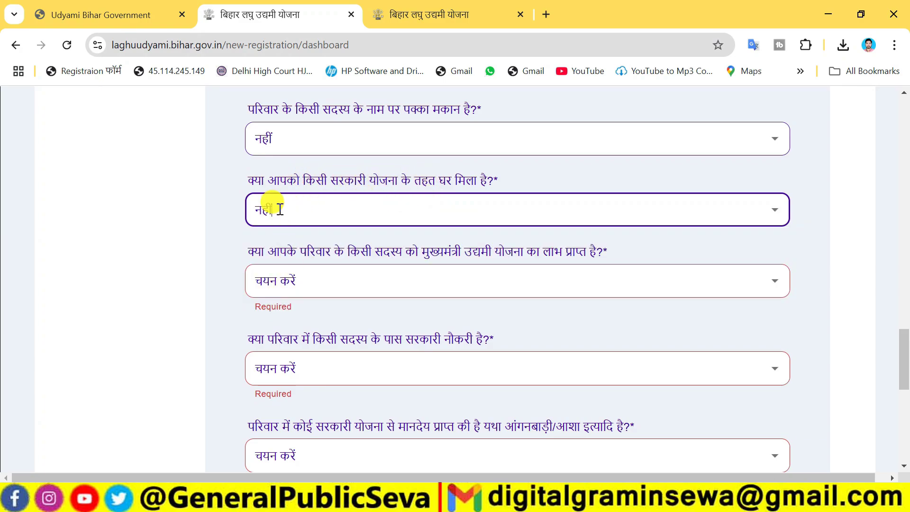
{"action": "left_click", "coordinate": [292, 237]}
Answer नहीं to the Udyami Yojana benefit, government job and Anganwadi/ASHA honorarium questions
{"action": "scroll", "coordinate": [251, 202], "scroll_direction": "down", "scroll_amount": 1}
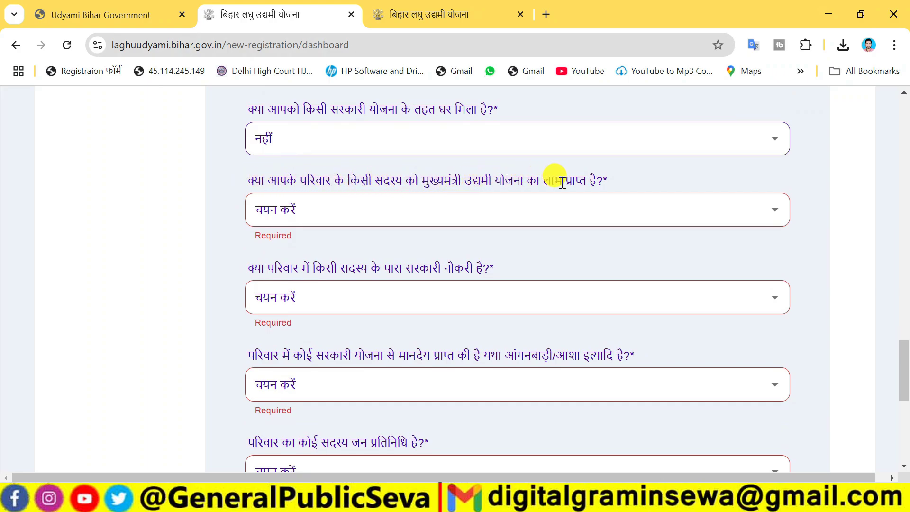
{"action": "left_click", "coordinate": [317, 219]}
{"action": "left_click", "coordinate": [265, 296]}
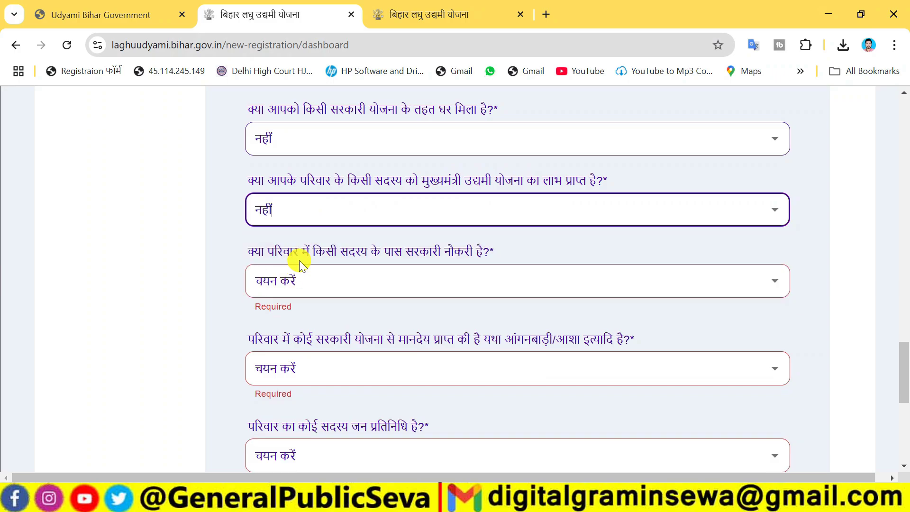
{"action": "scroll", "coordinate": [299, 234], "scroll_direction": "down", "scroll_amount": 1}
{"action": "scroll", "coordinate": [298, 234], "scroll_direction": "down", "scroll_amount": 1}
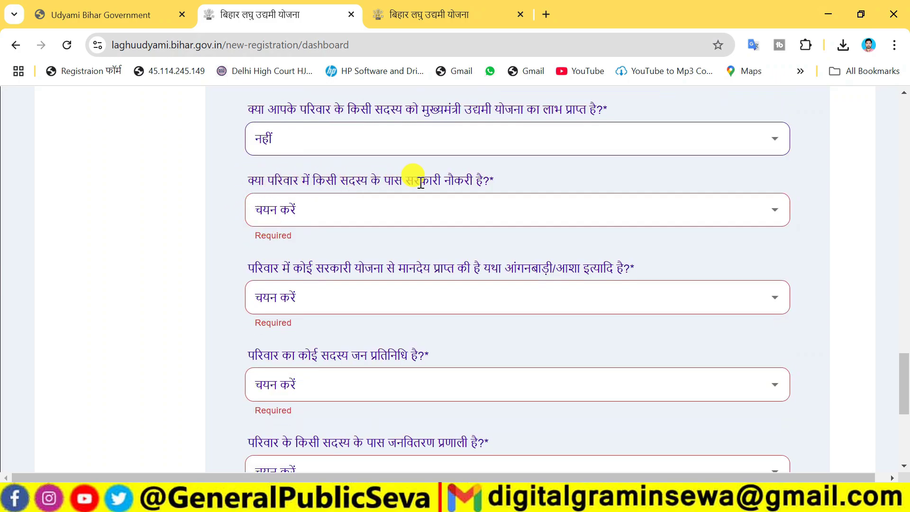
{"action": "left_click", "coordinate": [335, 209]}
{"action": "left_click", "coordinate": [285, 295]}
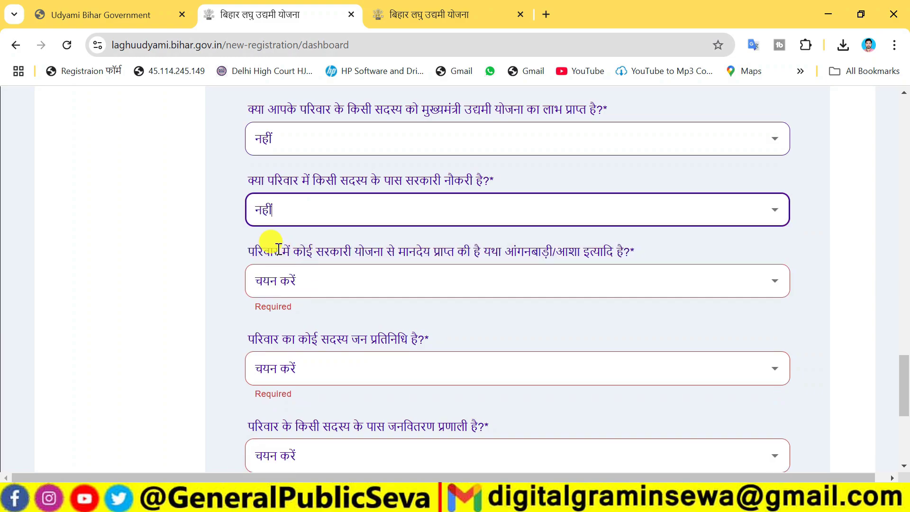
{"action": "scroll", "coordinate": [262, 240], "scroll_direction": "down", "scroll_amount": 2}
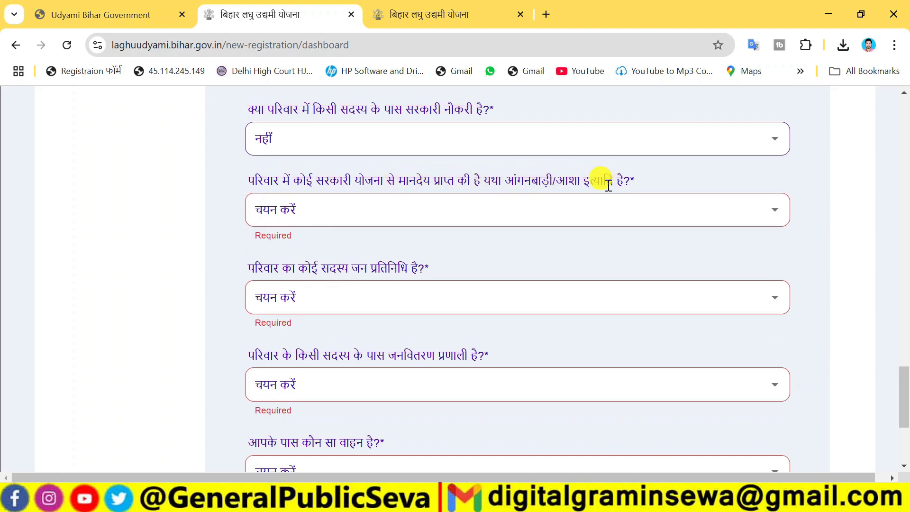
{"action": "left_click", "coordinate": [407, 205]}
{"action": "left_click", "coordinate": [344, 294]}
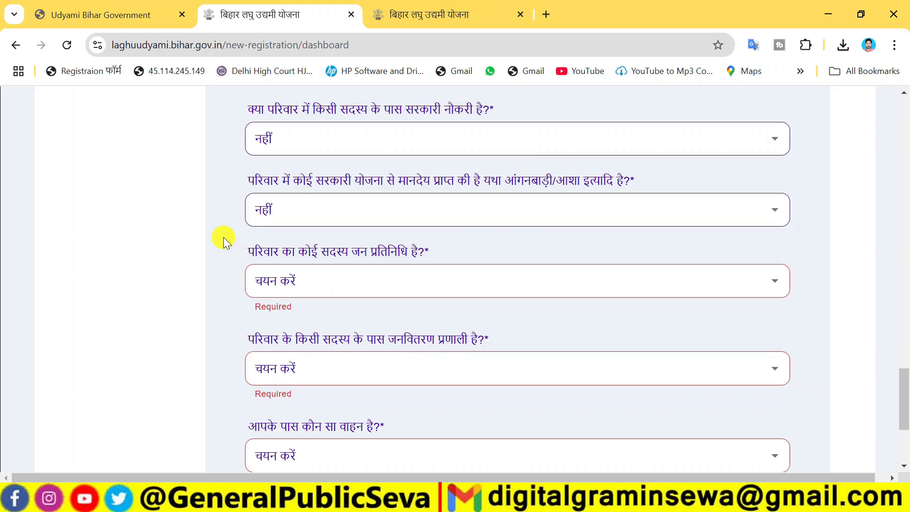
Answer नहीं to the public representative and public distribution (ration card) questions
{"action": "scroll", "coordinate": [332, 256], "scroll_direction": "down", "scroll_amount": 2}
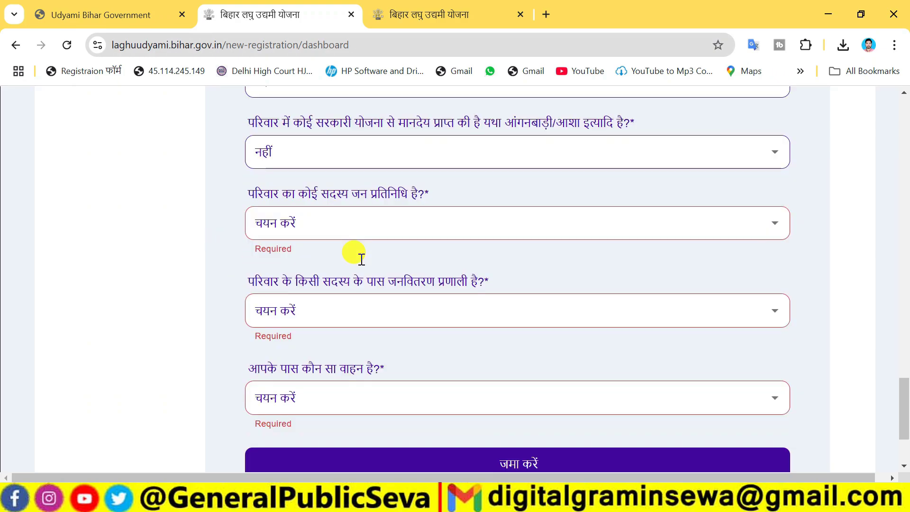
{"action": "left_click", "coordinate": [321, 208]}
{"action": "left_click", "coordinate": [297, 296]}
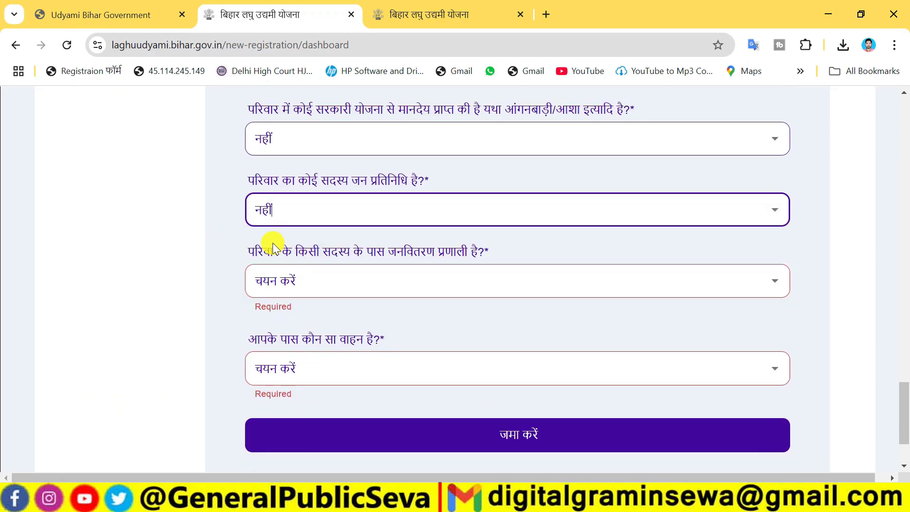
{"action": "scroll", "coordinate": [259, 218], "scroll_direction": "down", "scroll_amount": 2}
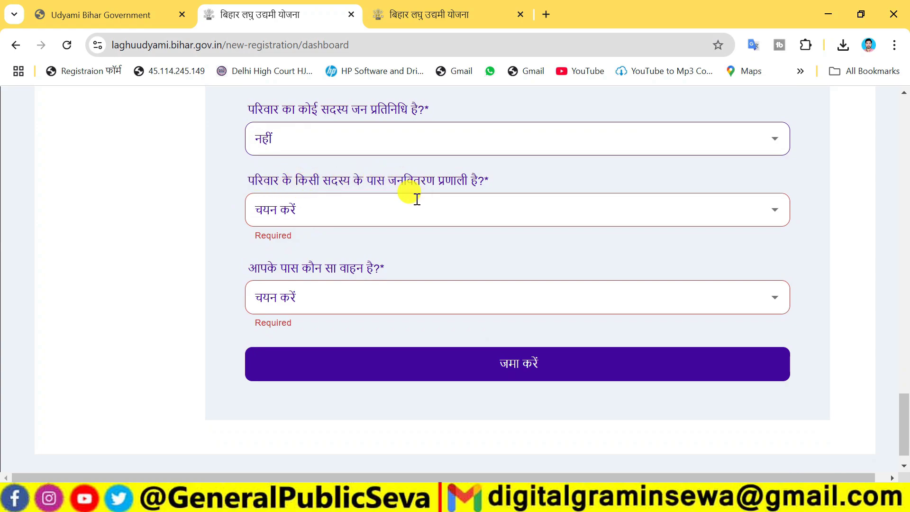
{"action": "left_click", "coordinate": [395, 211]}
{"action": "left_click", "coordinate": [306, 294]}
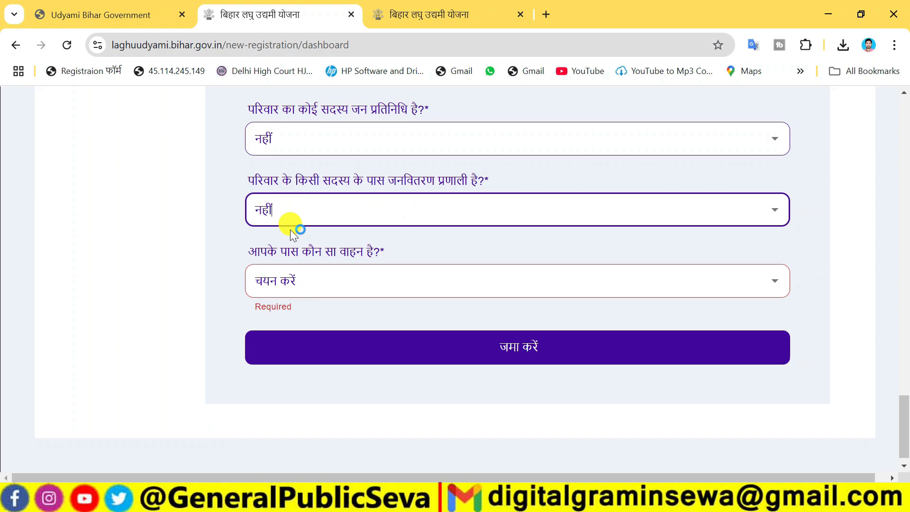
{"action": "left_click", "coordinate": [223, 246]}
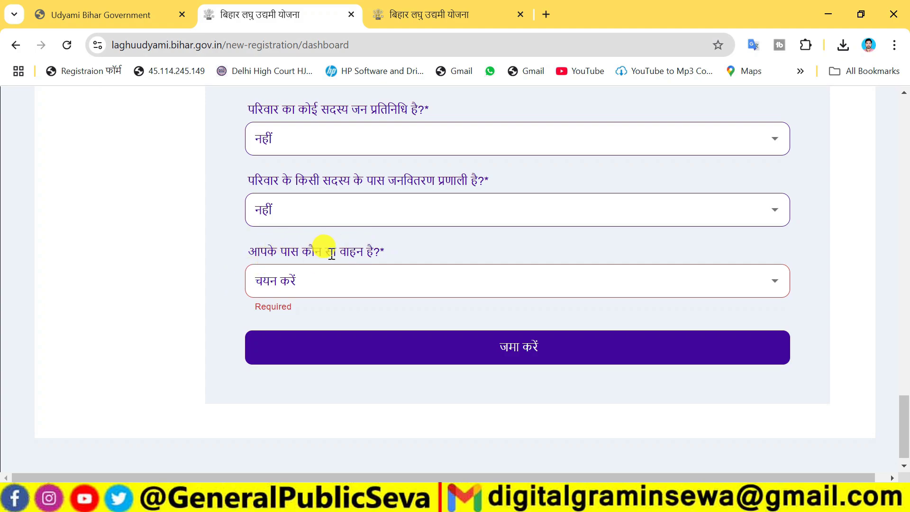
Set the vehicle owned to कोई नहीं and attempt to submit the family details
{"action": "left_click", "coordinate": [326, 275]}
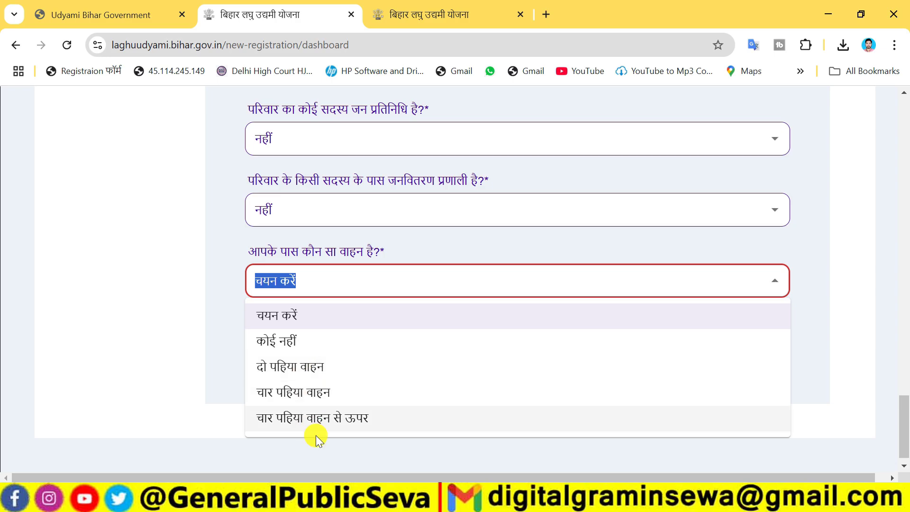
{"action": "left_click", "coordinate": [311, 344]}
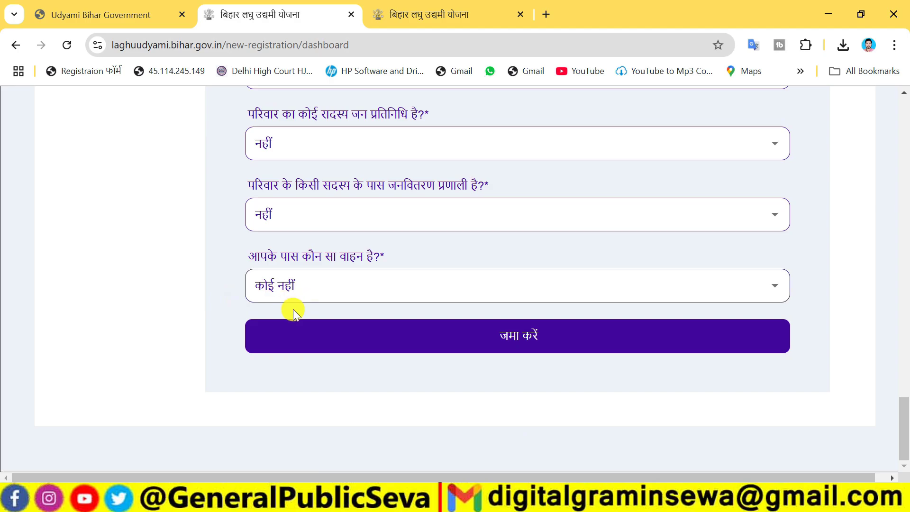
{"action": "left_click", "coordinate": [295, 327]}
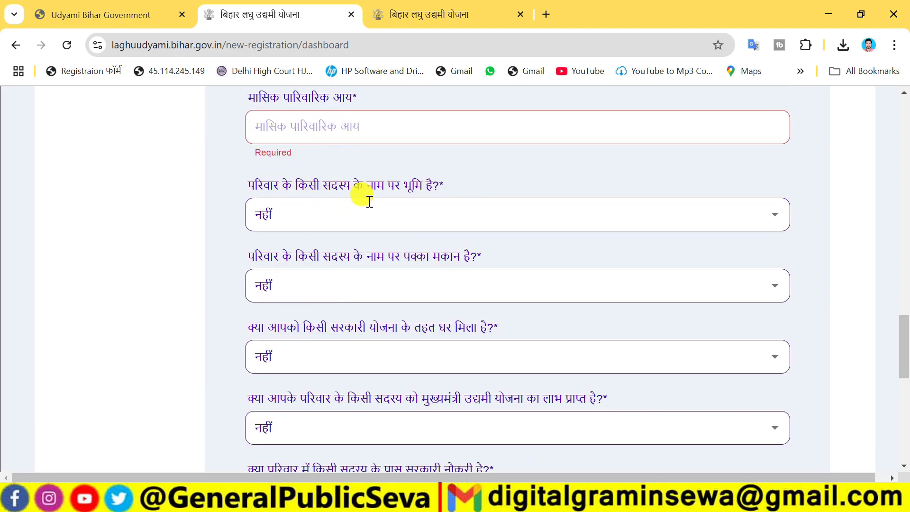
{"action": "scroll", "coordinate": [370, 202], "scroll_direction": "down", "scroll_amount": 10}
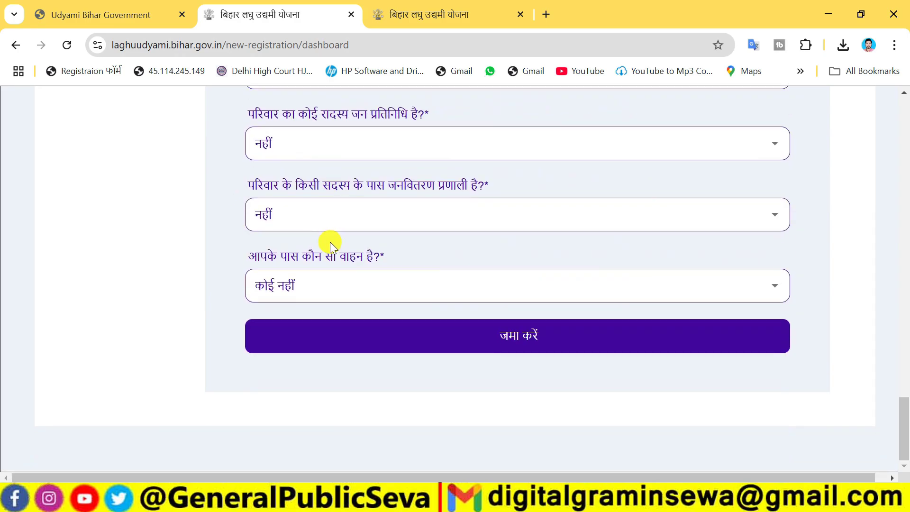
Submit the family details and step through the bank name, branch and IFSC fields
{"action": "left_click", "coordinate": [514, 345]}
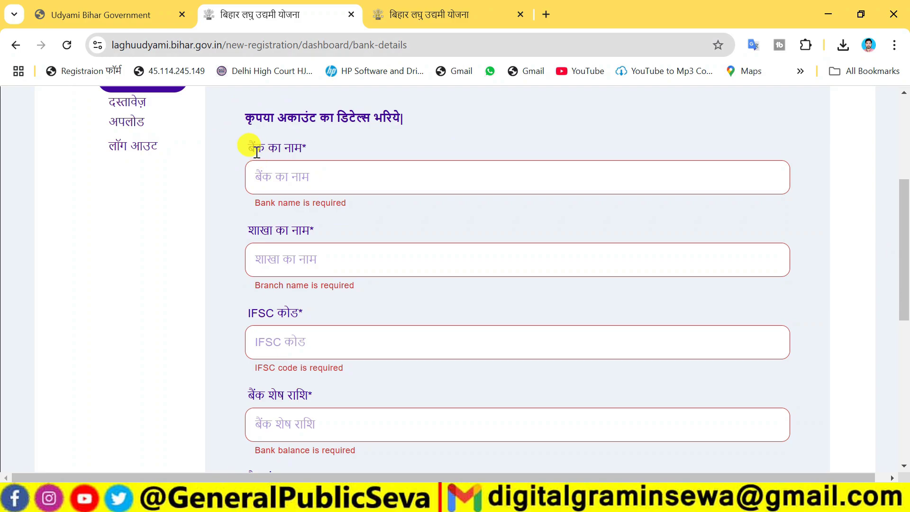
{"action": "left_click", "coordinate": [294, 178]}
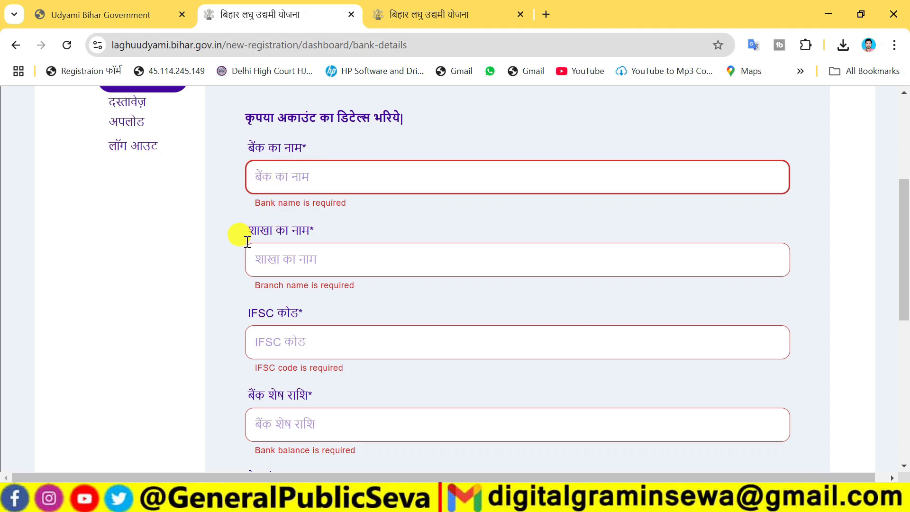
{"action": "left_click", "coordinate": [279, 259]}
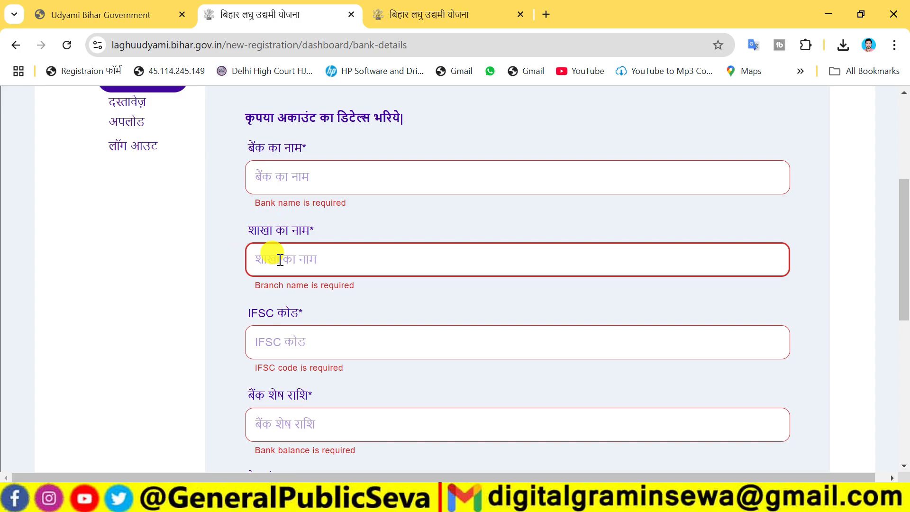
{"action": "scroll", "coordinate": [280, 260], "scroll_direction": "down", "scroll_amount": 1}
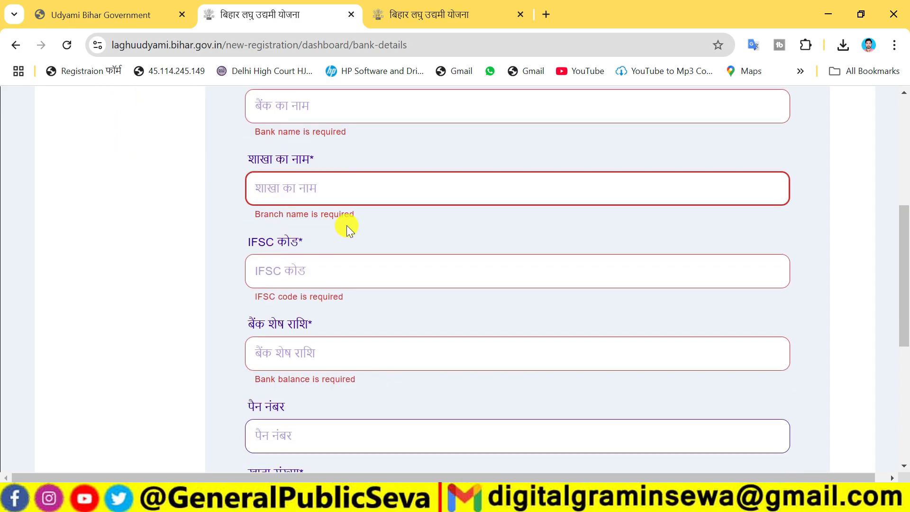
{"action": "left_click", "coordinate": [275, 262]}
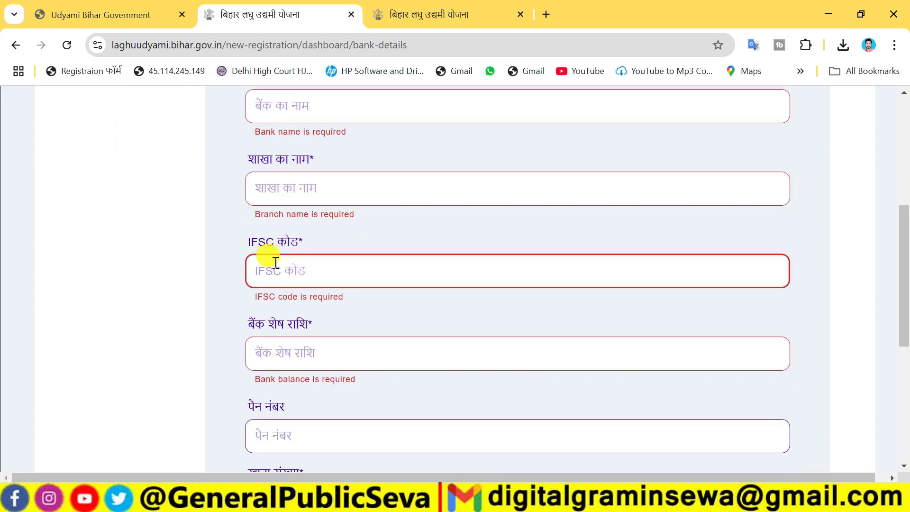
{"action": "scroll", "coordinate": [276, 262], "scroll_direction": "down", "scroll_amount": 1}
Enter and then erase 1 in bank balance, then visit both account number fields
{"action": "left_click", "coordinate": [286, 273]}
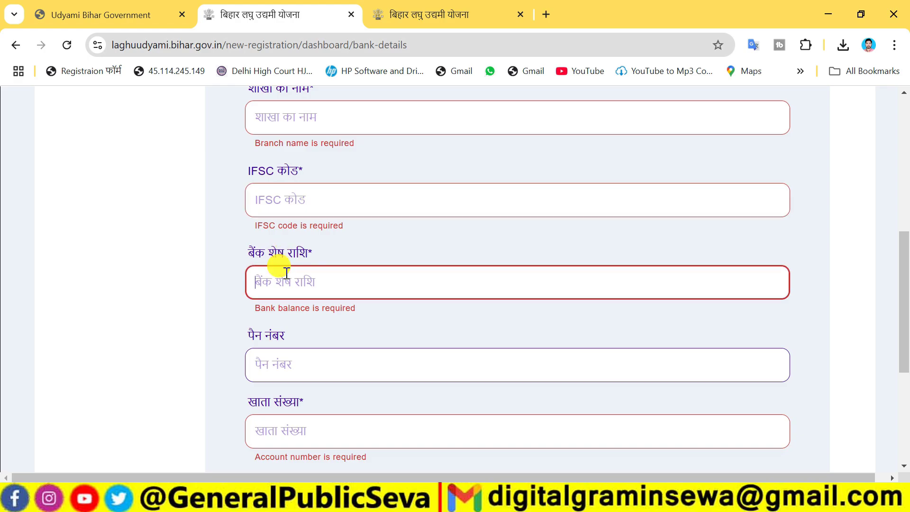
{"action": "type", "text": "1"}
{"action": "scroll", "coordinate": [286, 273], "scroll_direction": "down", "scroll_amount": 1}
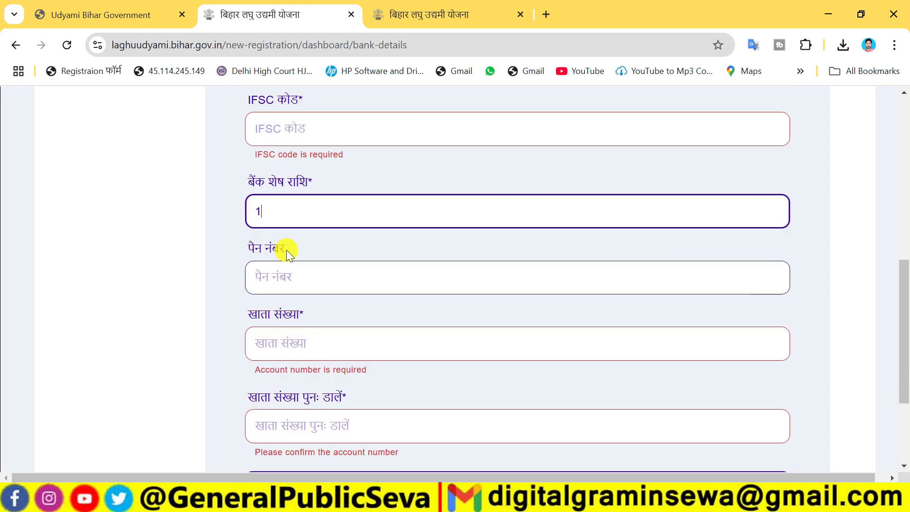
{"action": "key", "text": "BackSpace"}
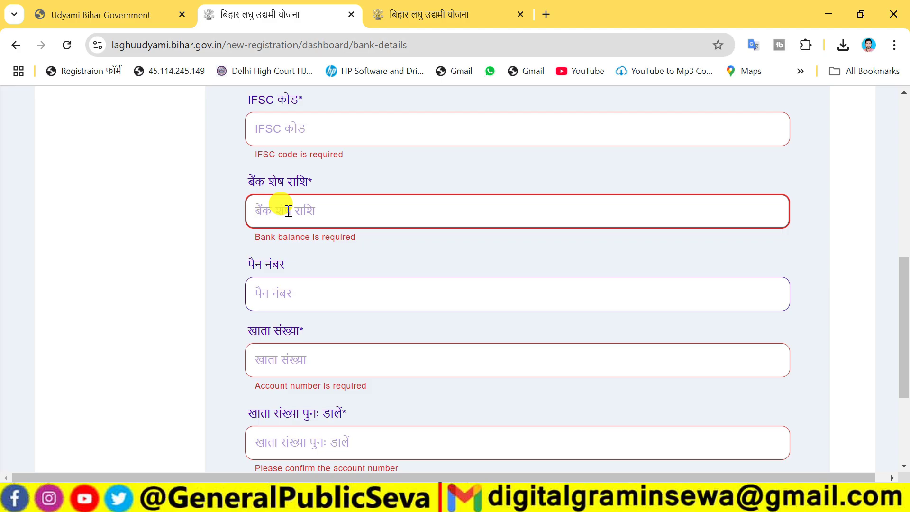
{"action": "scroll", "coordinate": [289, 218], "scroll_direction": "down", "scroll_amount": 1}
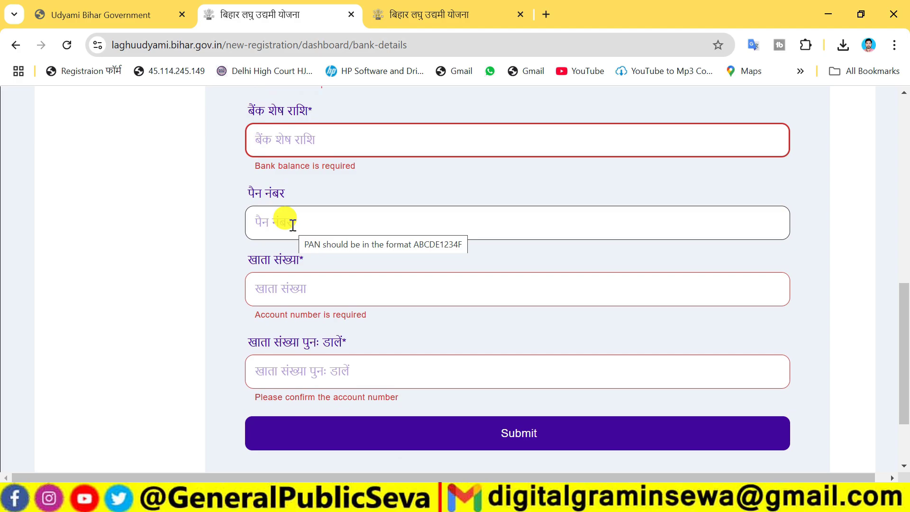
{"action": "left_click", "coordinate": [283, 290]}
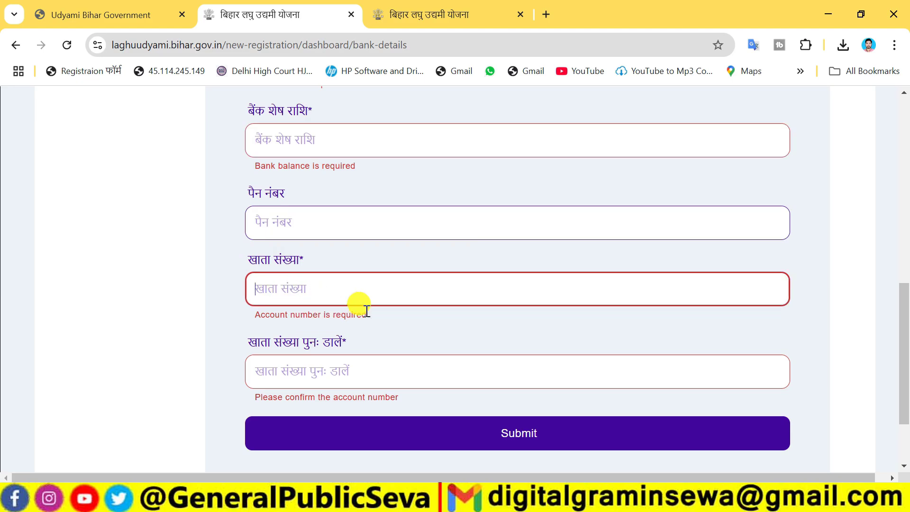
{"action": "scroll", "coordinate": [296, 301], "scroll_direction": "down", "scroll_amount": 1}
{"action": "left_click", "coordinate": [294, 301]}
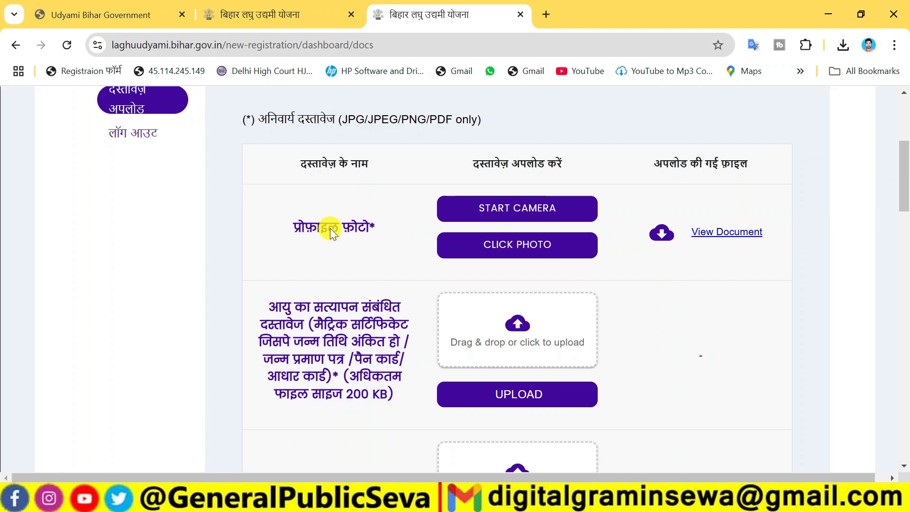
Start the webcam to capture the profile photo on the document upload page
{"action": "left_click", "coordinate": [505, 214]}
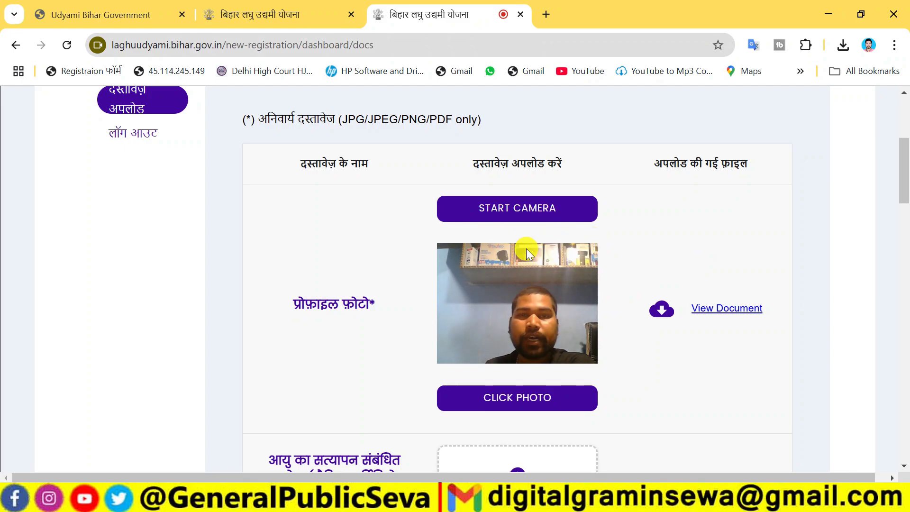
{"action": "scroll", "coordinate": [530, 250], "scroll_direction": "down", "scroll_amount": 1}
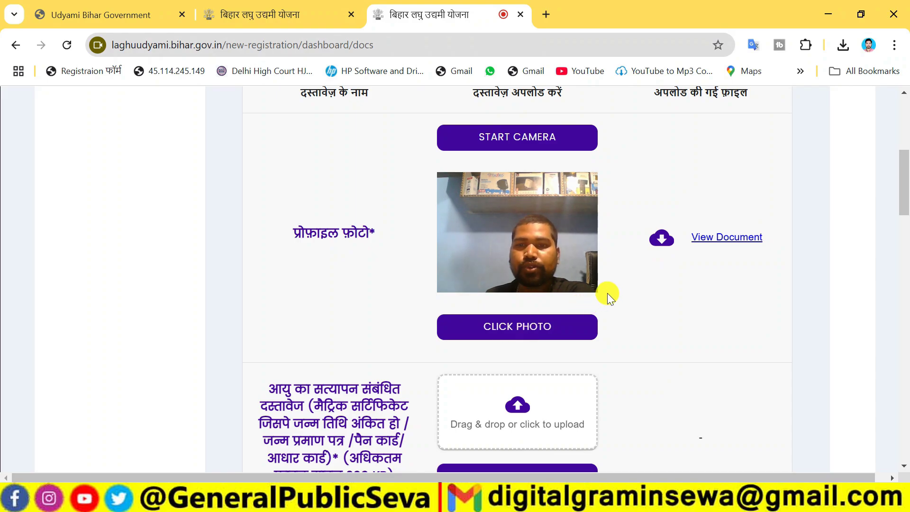
View the saved webcam profile photo in a new tab, then return to the documents page
{"action": "left_click", "coordinate": [722, 242]}
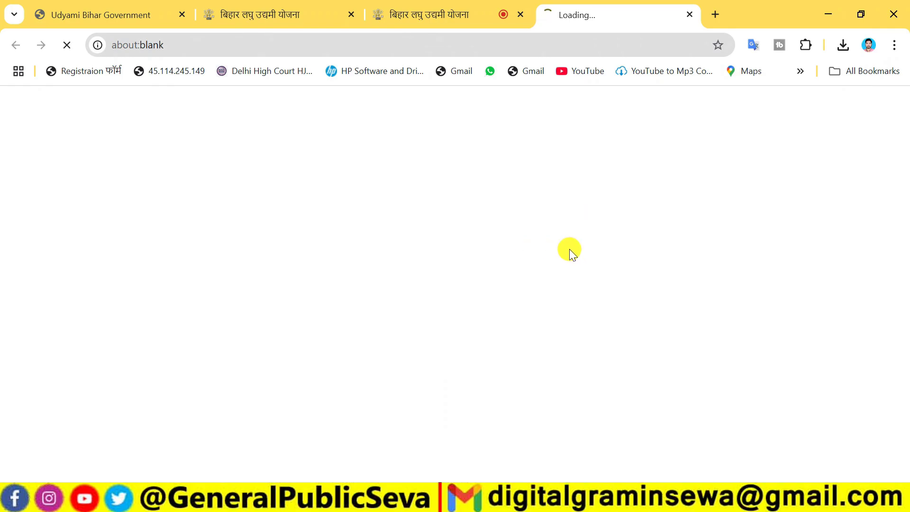
{"action": "left_click", "coordinate": [435, 10]}
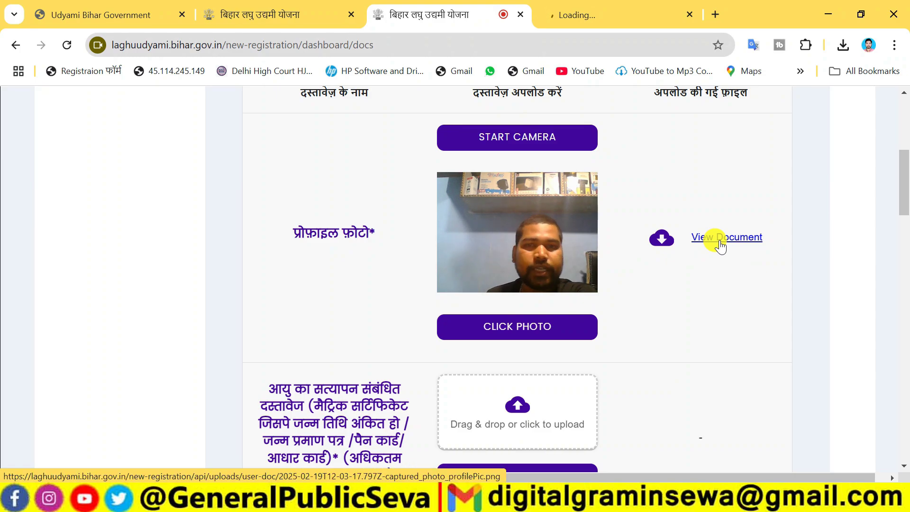
{"action": "scroll", "coordinate": [711, 240], "scroll_direction": "down", "scroll_amount": 5}
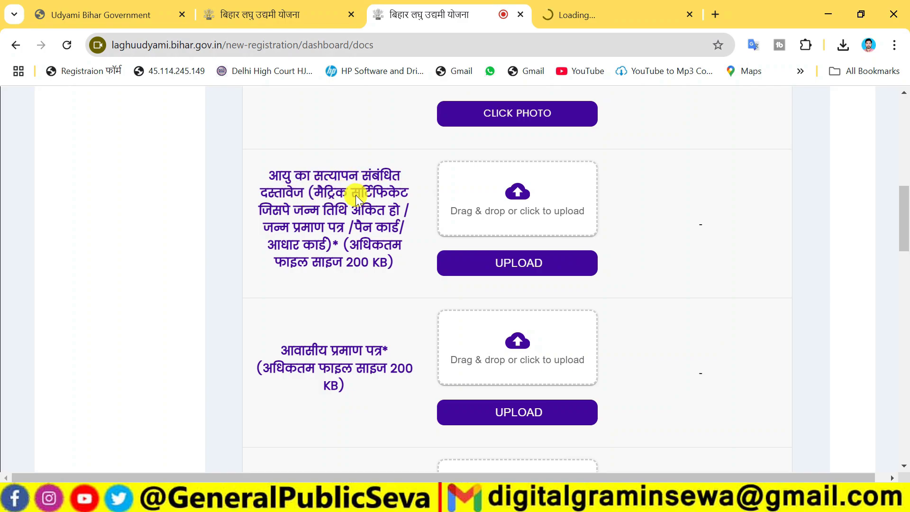
Open the age-proof document file picker and cancel it without choosing a file
{"action": "left_click", "coordinate": [515, 210]}
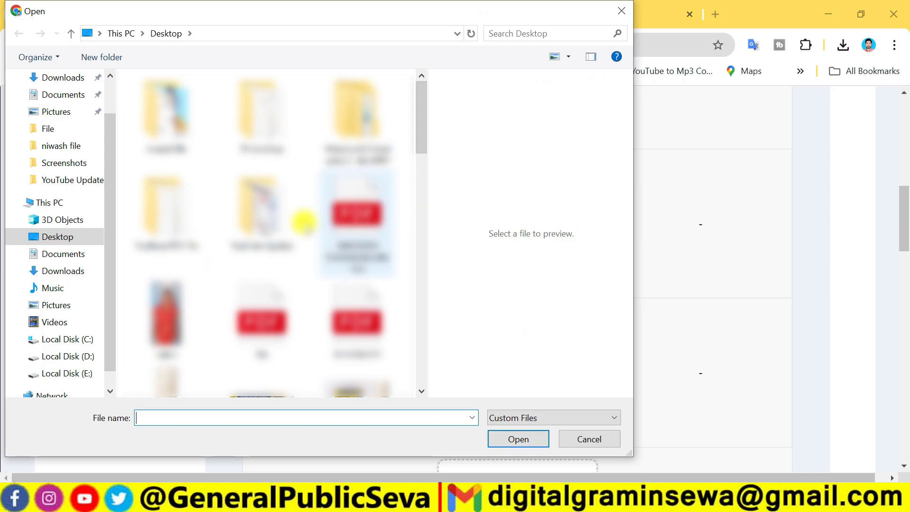
{"action": "left_click", "coordinate": [609, 435]}
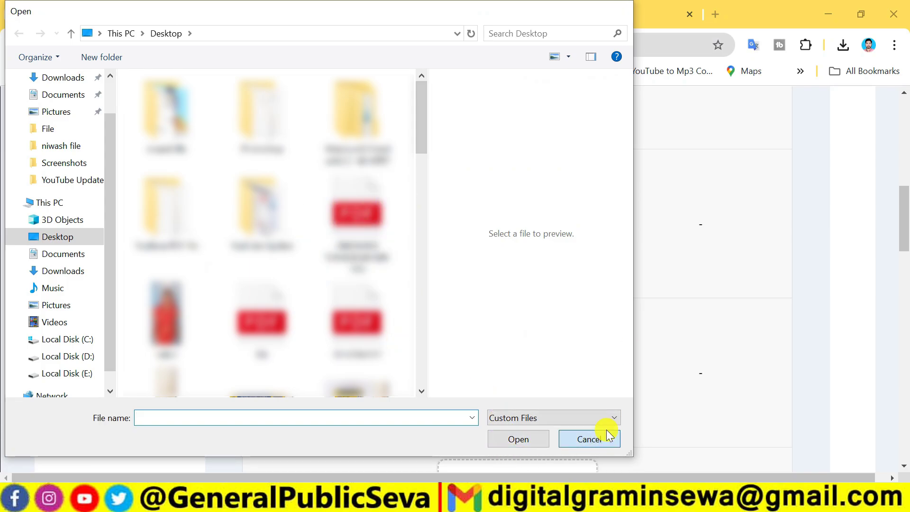
{"action": "scroll", "coordinate": [701, 224], "scroll_direction": "up", "scroll_amount": 2}
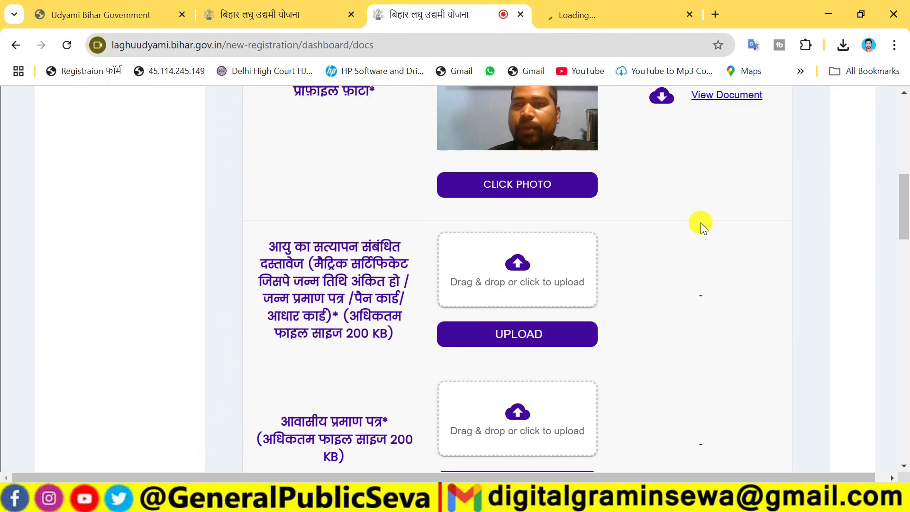
{"action": "scroll", "coordinate": [713, 147], "scroll_direction": "up", "scroll_amount": 2}
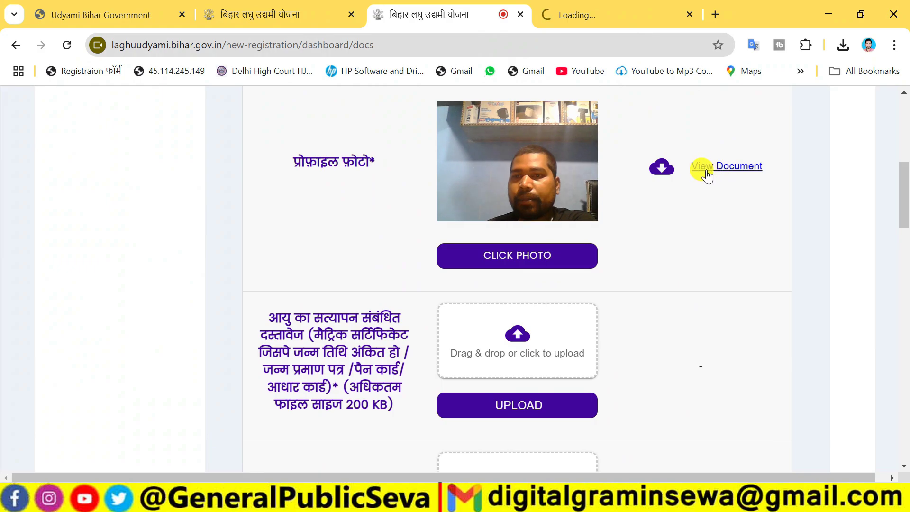
{"action": "scroll", "coordinate": [695, 264], "scroll_direction": "down", "scroll_amount": 1}
{"action": "scroll", "coordinate": [701, 294], "scroll_direction": "down", "scroll_amount": 1}
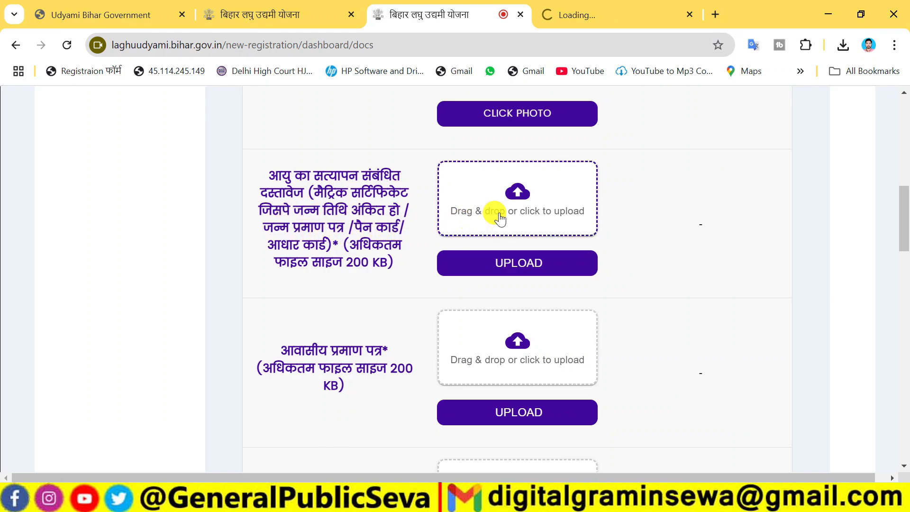
Review the remaining required upload rows, then switch to the udyami.bihar.gov.in home page tab
{"action": "scroll", "coordinate": [510, 221], "scroll_direction": "down", "scroll_amount": 1}
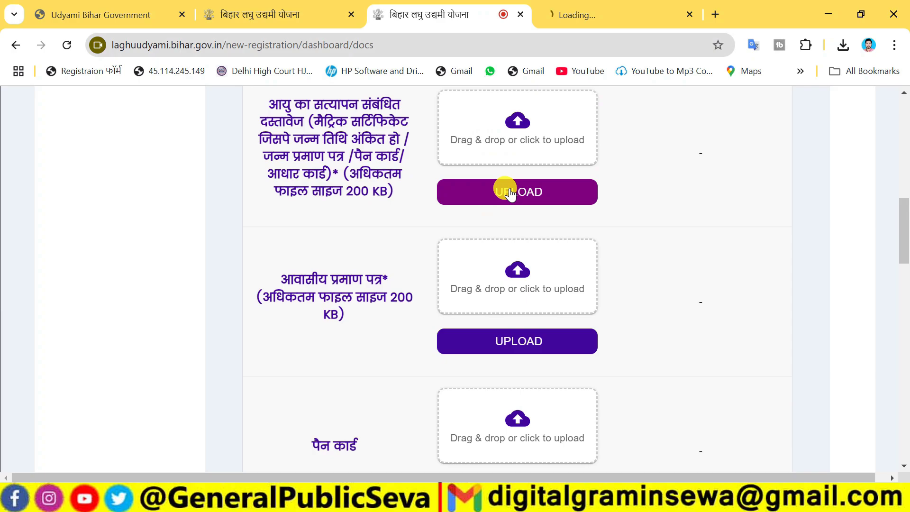
{"action": "scroll", "coordinate": [509, 194], "scroll_direction": "down", "scroll_amount": 1}
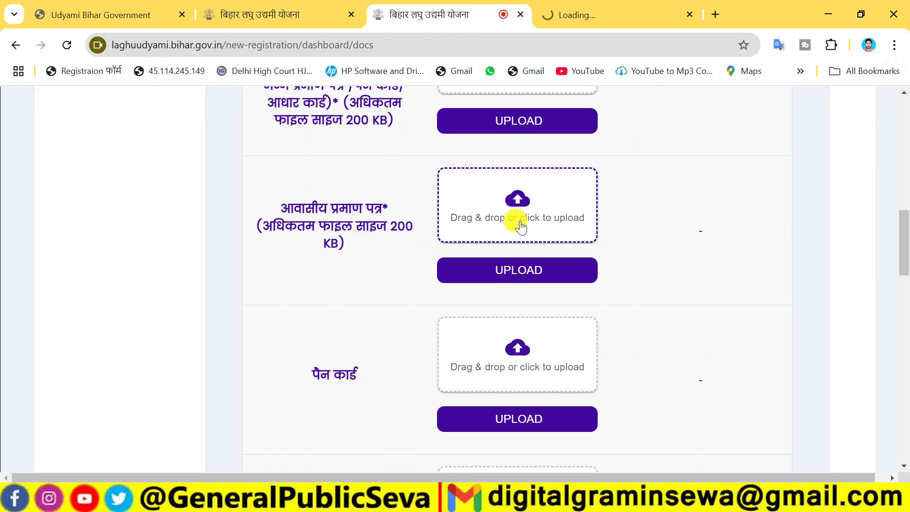
{"action": "scroll", "coordinate": [485, 228], "scroll_direction": "down", "scroll_amount": 1}
{"action": "scroll", "coordinate": [332, 246], "scroll_direction": "down", "scroll_amount": 1}
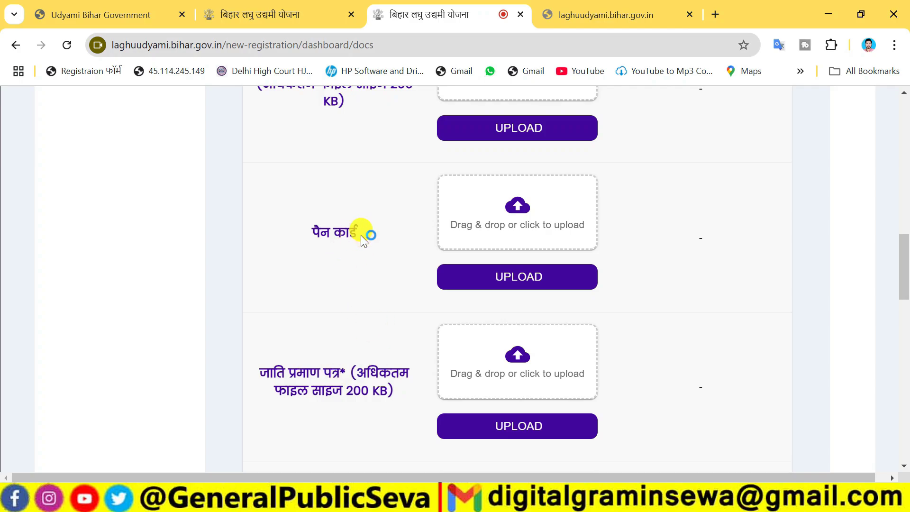
{"action": "scroll", "coordinate": [361, 237], "scroll_direction": "down", "scroll_amount": 3}
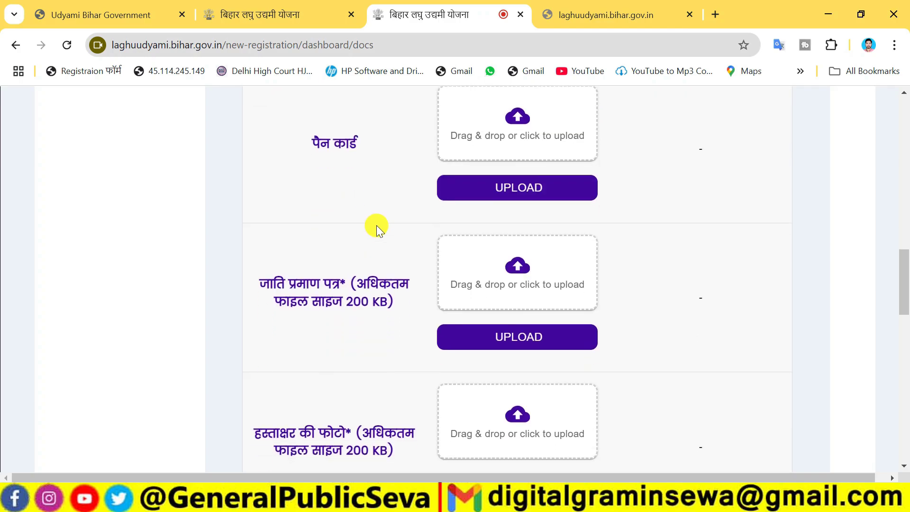
{"action": "scroll", "coordinate": [371, 221], "scroll_direction": "down", "scroll_amount": 2}
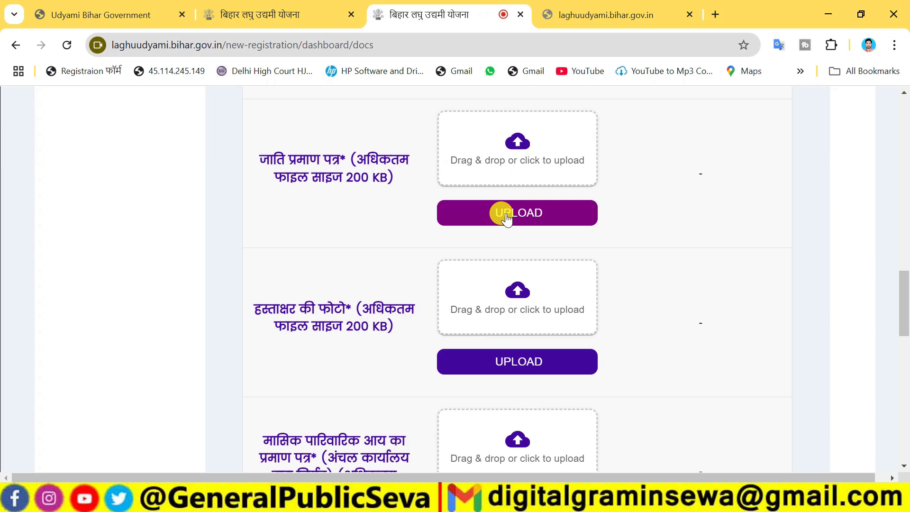
{"action": "scroll", "coordinate": [297, 225], "scroll_direction": "down", "scroll_amount": 2}
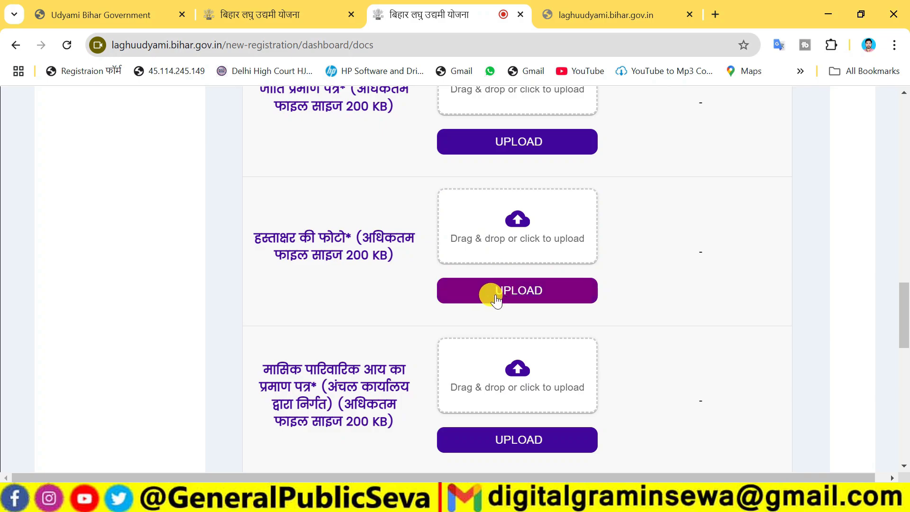
{"action": "scroll", "coordinate": [493, 296], "scroll_direction": "down", "scroll_amount": 3}
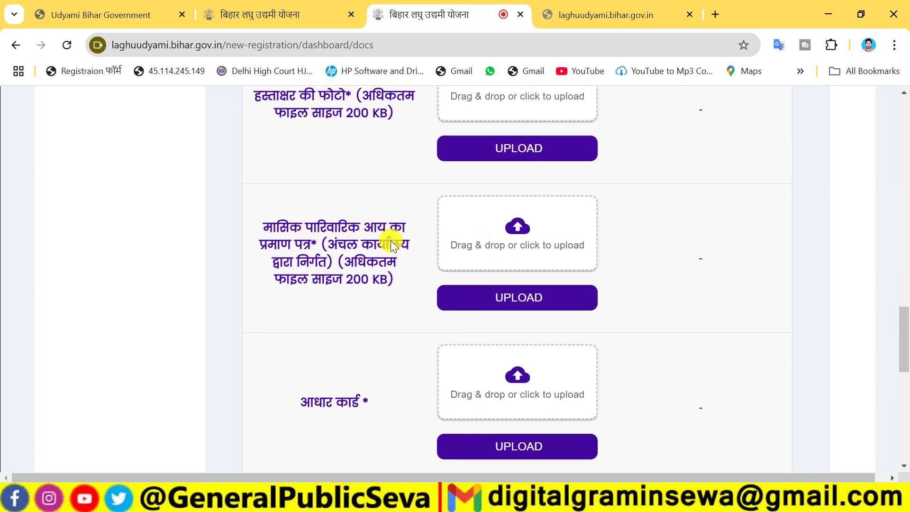
{"action": "scroll", "coordinate": [403, 280], "scroll_direction": "down", "scroll_amount": 2}
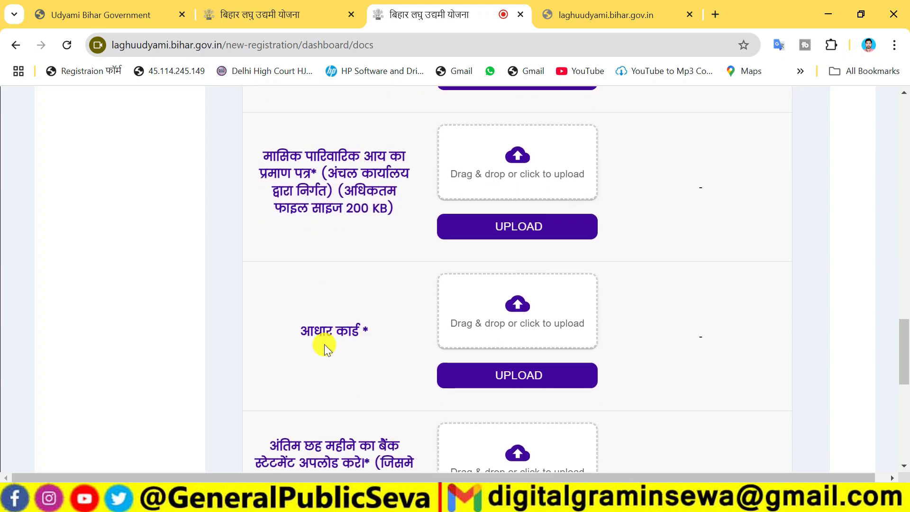
{"action": "scroll", "coordinate": [385, 320], "scroll_direction": "down", "scroll_amount": 3}
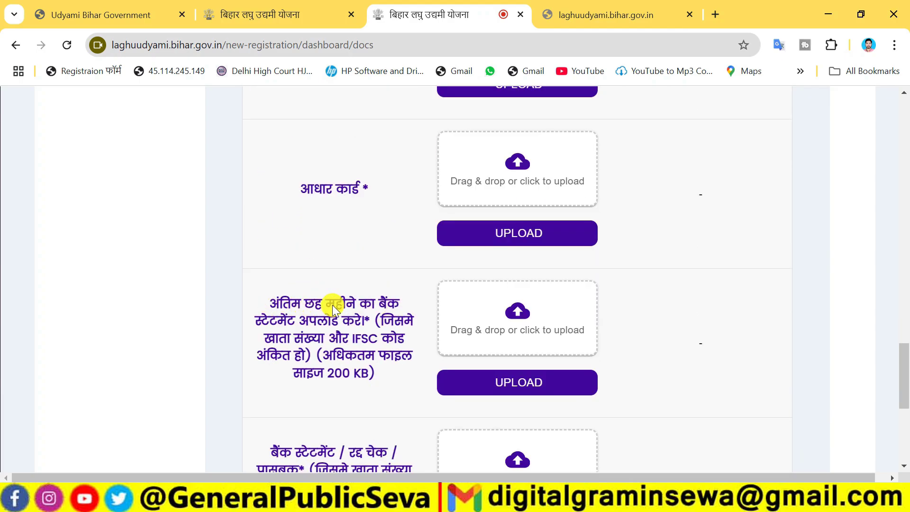
{"action": "scroll", "coordinate": [387, 326], "scroll_direction": "down", "scroll_amount": 2}
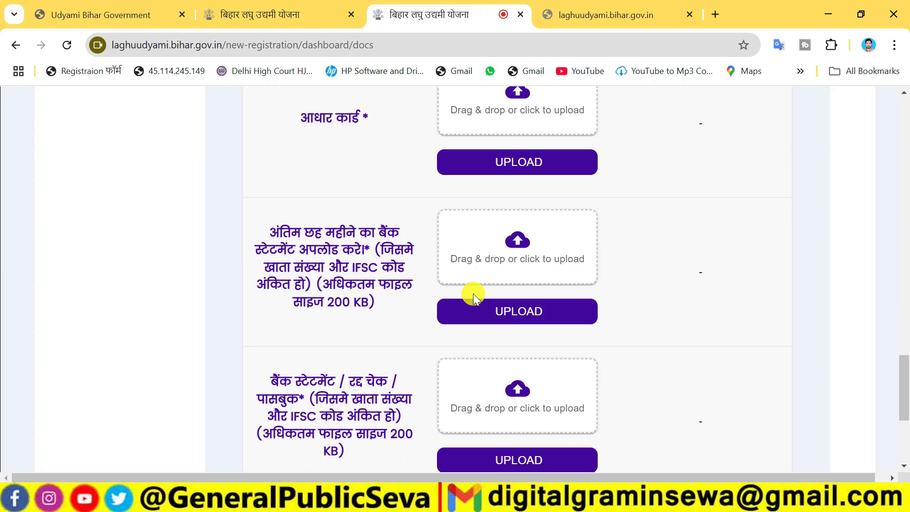
{"action": "scroll", "coordinate": [284, 310], "scroll_direction": "down", "scroll_amount": 2}
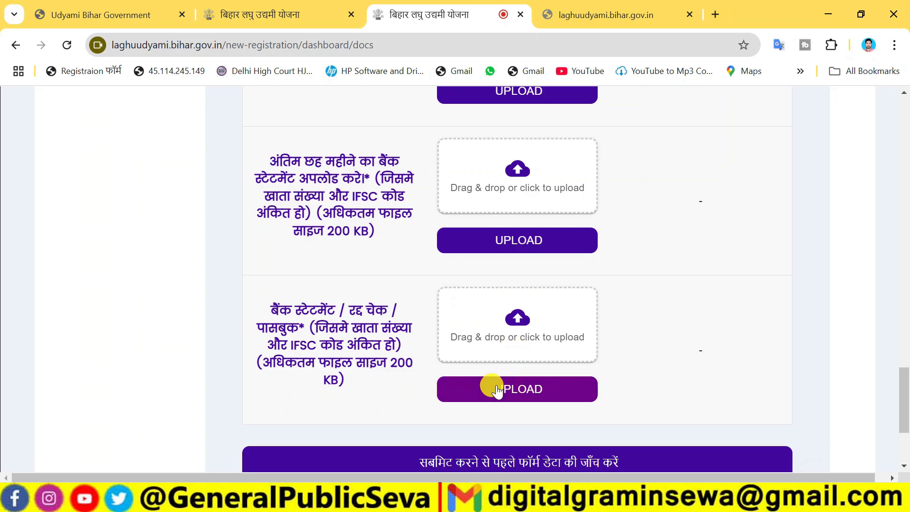
{"action": "scroll", "coordinate": [510, 386], "scroll_direction": "down", "scroll_amount": 4}
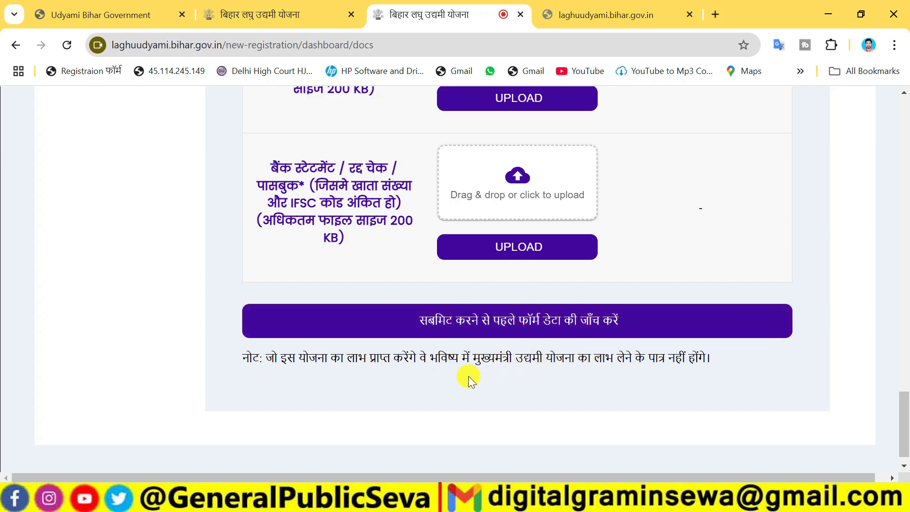
{"action": "key", "text": "ctrl+1"}
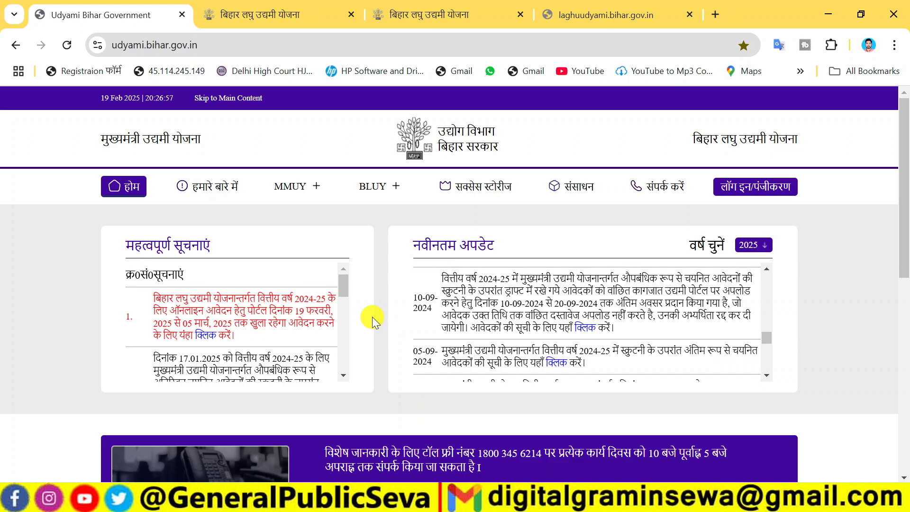
{"action": "scroll", "coordinate": [375, 319], "scroll_direction": "down", "scroll_amount": 4}
{"action": "scroll", "coordinate": [379, 322], "scroll_direction": "up", "scroll_amount": 4}
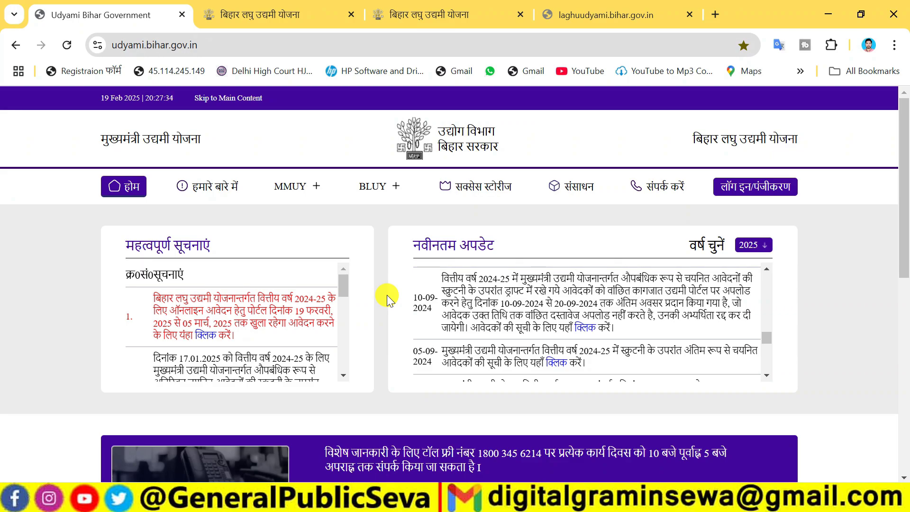
{"action": "scroll", "coordinate": [387, 299], "scroll_direction": "down", "scroll_amount": 8}
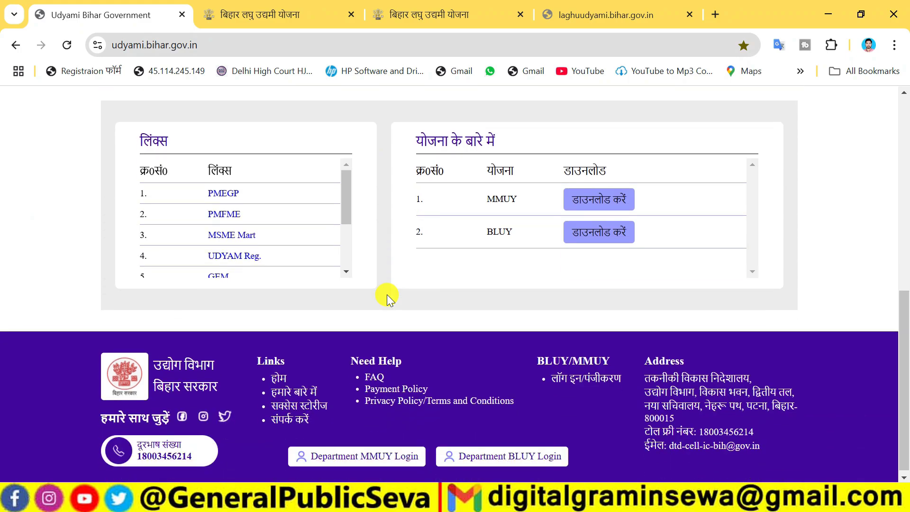
{"action": "scroll", "coordinate": [386, 303], "scroll_direction": "up", "scroll_amount": 7}
{"action": "scroll", "coordinate": [385, 313], "scroll_direction": "up", "scroll_amount": 1}
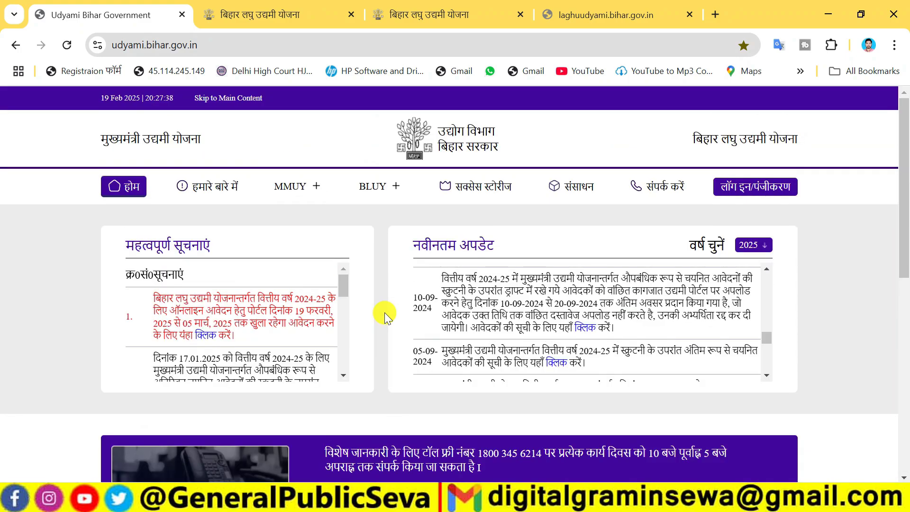
{"action": "scroll", "coordinate": [385, 313], "scroll_direction": "down", "scroll_amount": 5}
{"action": "scroll", "coordinate": [385, 314], "scroll_direction": "up", "scroll_amount": 5}
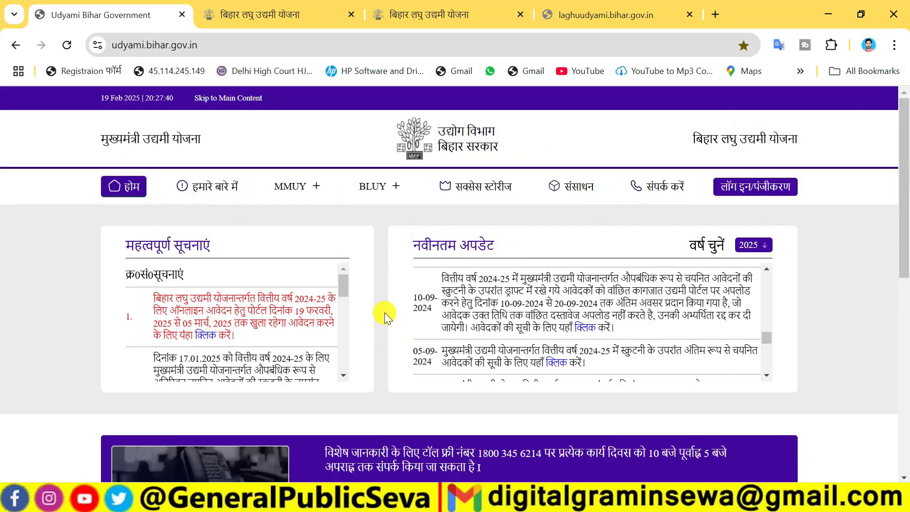